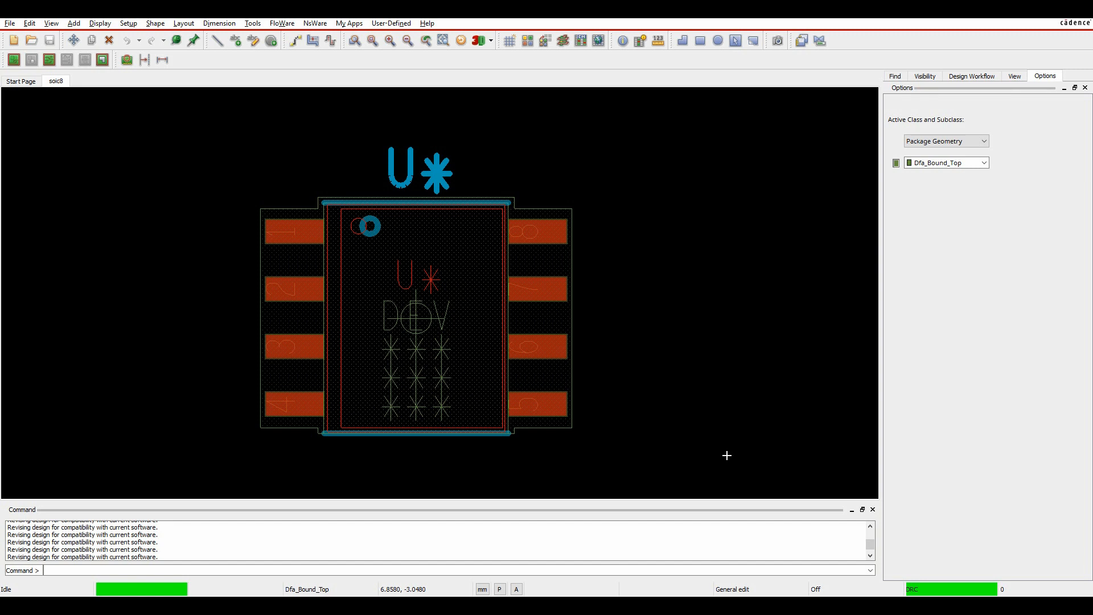
- Bring up the soic.PNG drawing in Paint beside the footprint to examine the marked lead dimensions
{"action": "left_click_drag", "start_coordinate": [1092, 216], "coordinate": [590, 93]}
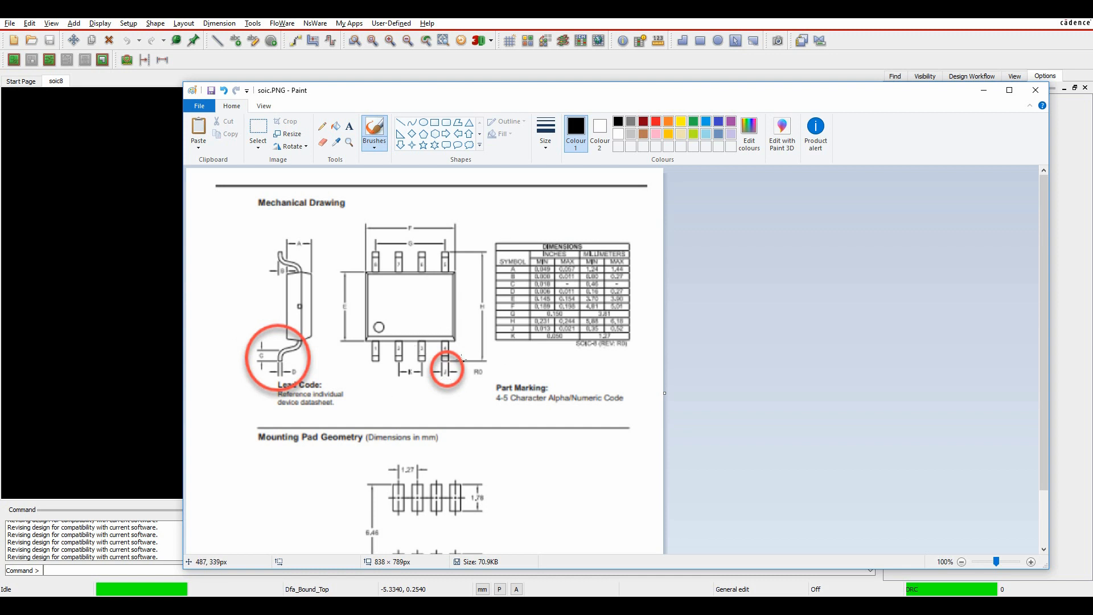
{"action": "left_click", "coordinate": [722, 83]}
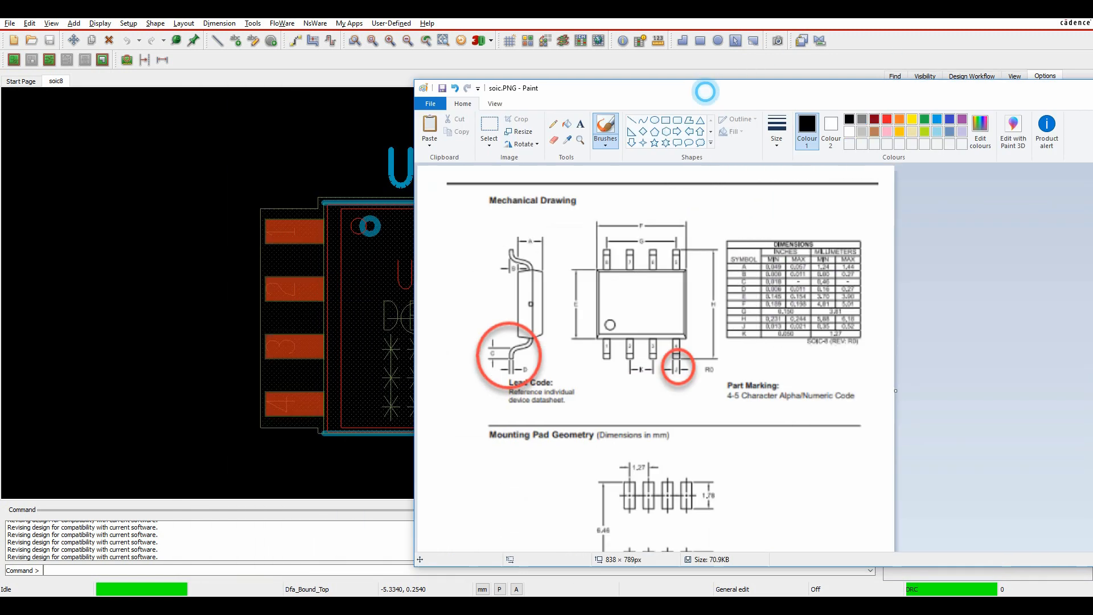
- Open the pin lead assignment for the soic8 symbol and select all eight pins
{"action": "left_click", "coordinate": [128, 24]}
{"action": "left_click", "coordinate": [158, 140]}
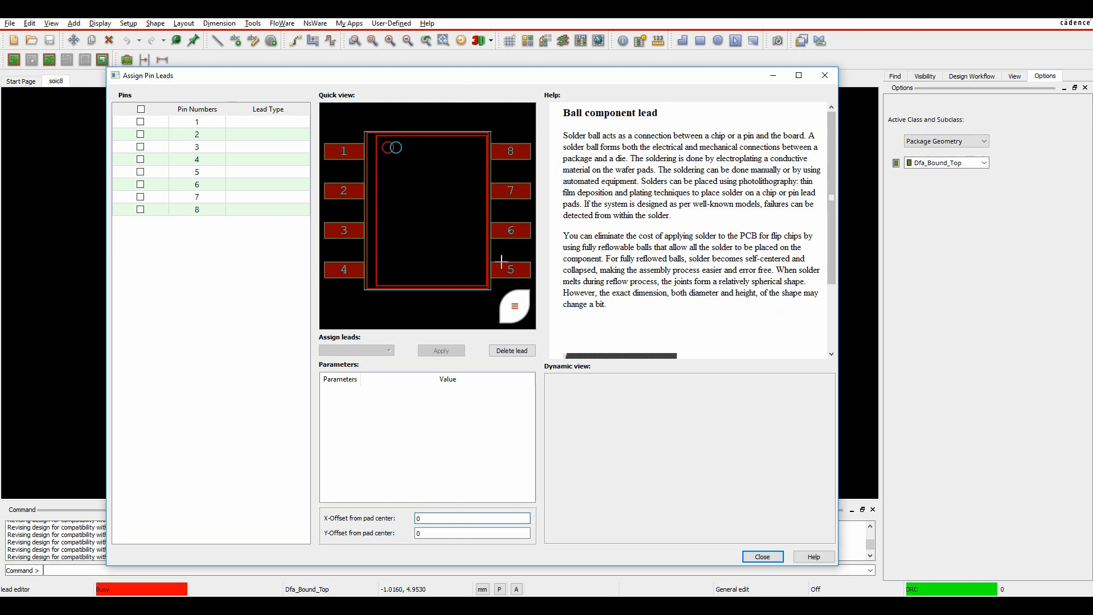
{"action": "left_click", "coordinate": [140, 109]}
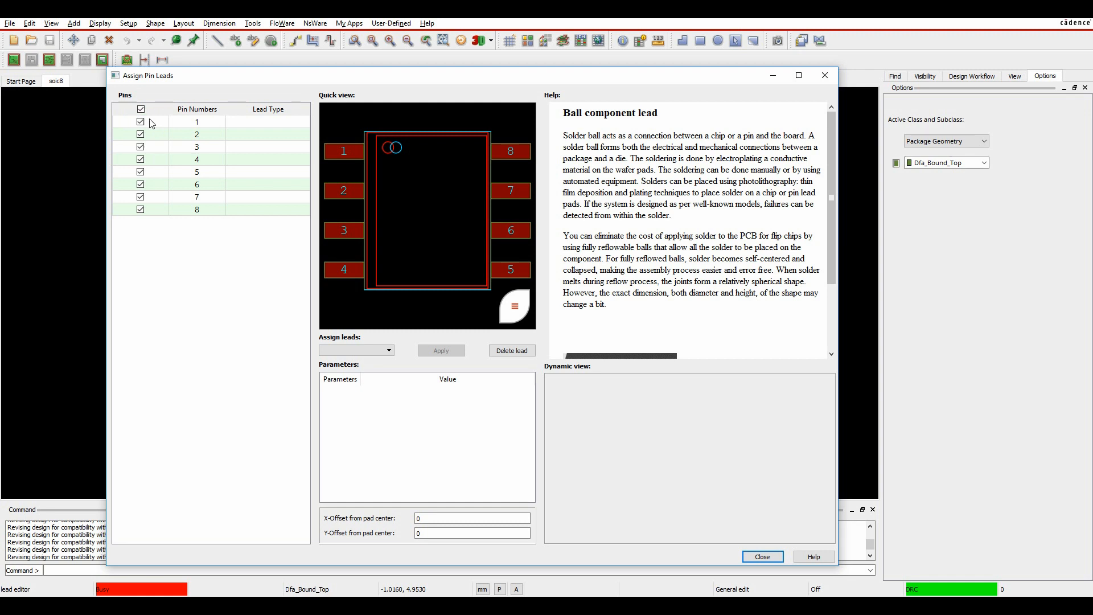
- Preview the help descriptions of the Flat lead, J-Lead, Through rectangular and Under body outward L lead types
{"action": "left_click", "coordinate": [389, 351]}
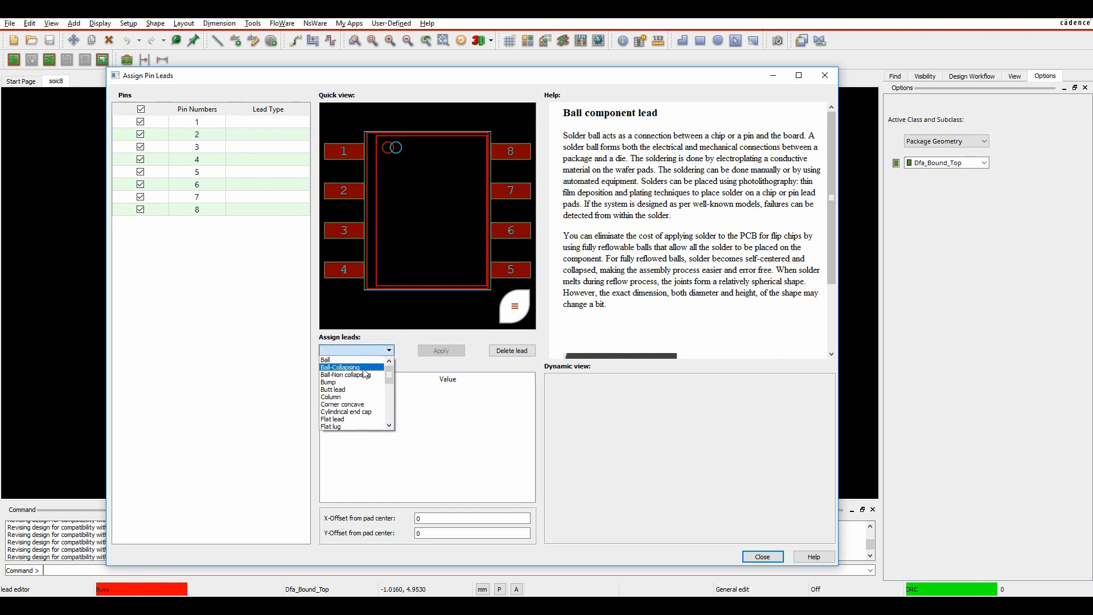
{"action": "scroll", "coordinate": [371, 387], "scroll_direction": "down", "scroll_amount": 1}
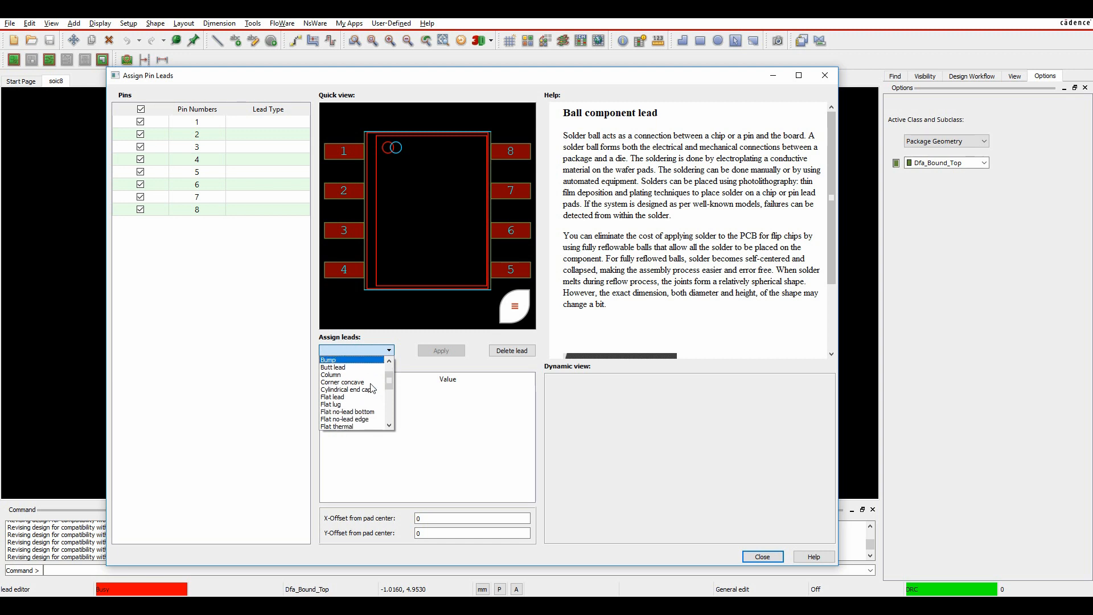
{"action": "scroll", "coordinate": [371, 388], "scroll_direction": "down", "scroll_amount": 1}
{"action": "left_click", "coordinate": [339, 376]}
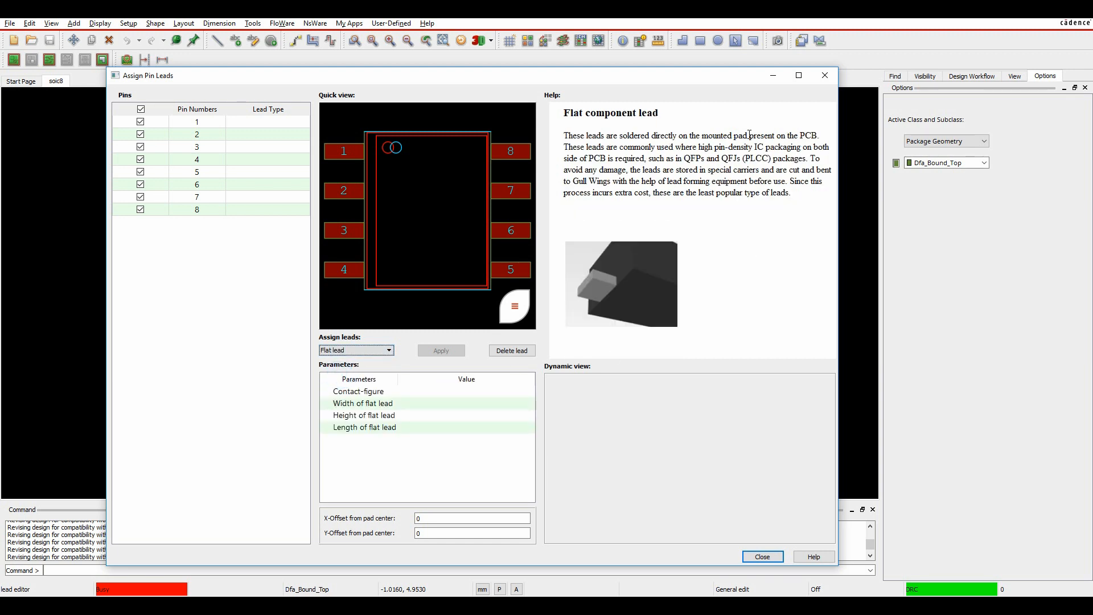
{"action": "left_click", "coordinate": [359, 351]}
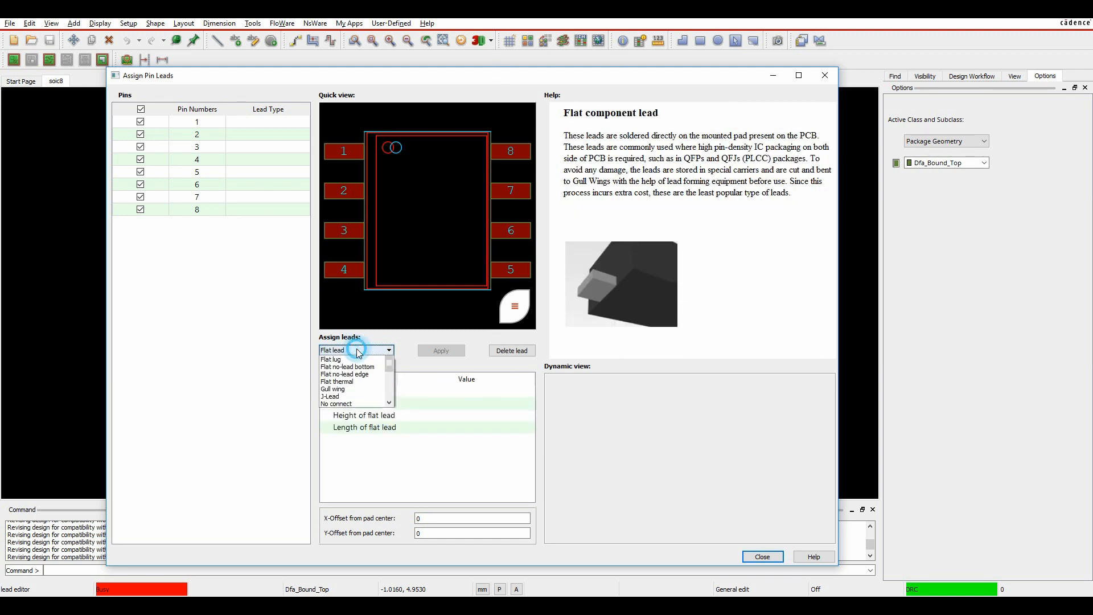
{"action": "left_click", "coordinate": [348, 416]}
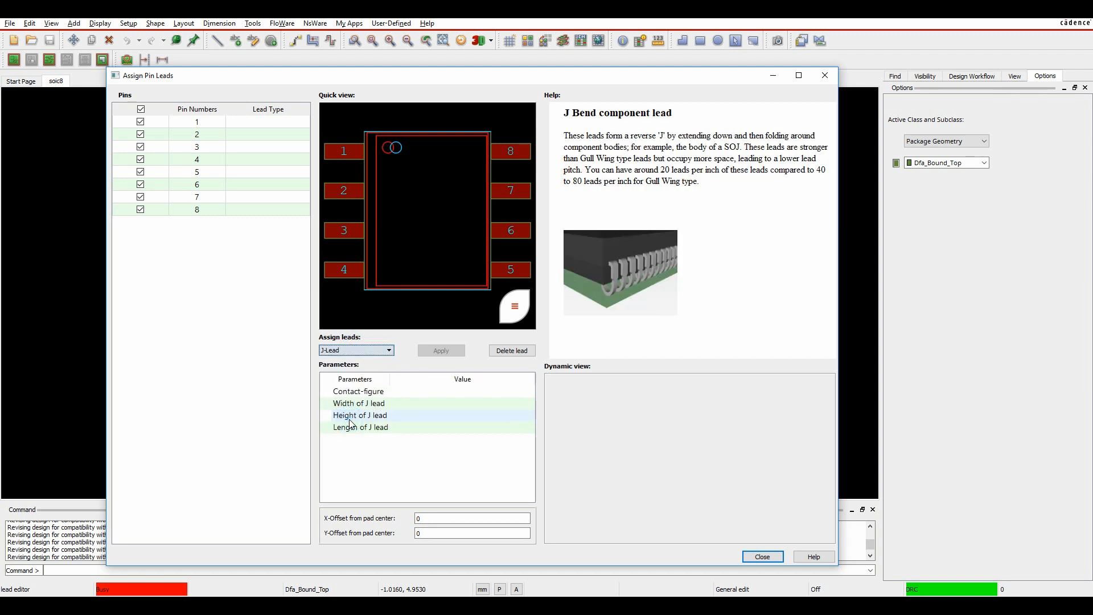
{"action": "left_click", "coordinate": [356, 350]}
{"action": "scroll", "coordinate": [358, 410], "scroll_direction": "down", "scroll_amount": 4}
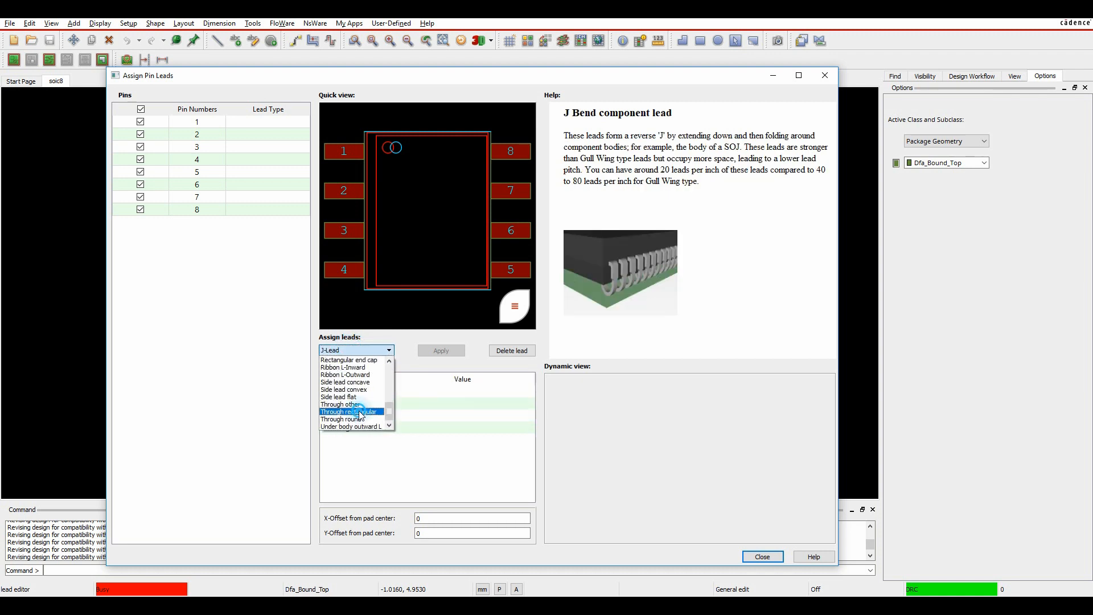
{"action": "left_click", "coordinate": [359, 412]}
{"action": "left_click", "coordinate": [356, 350]}
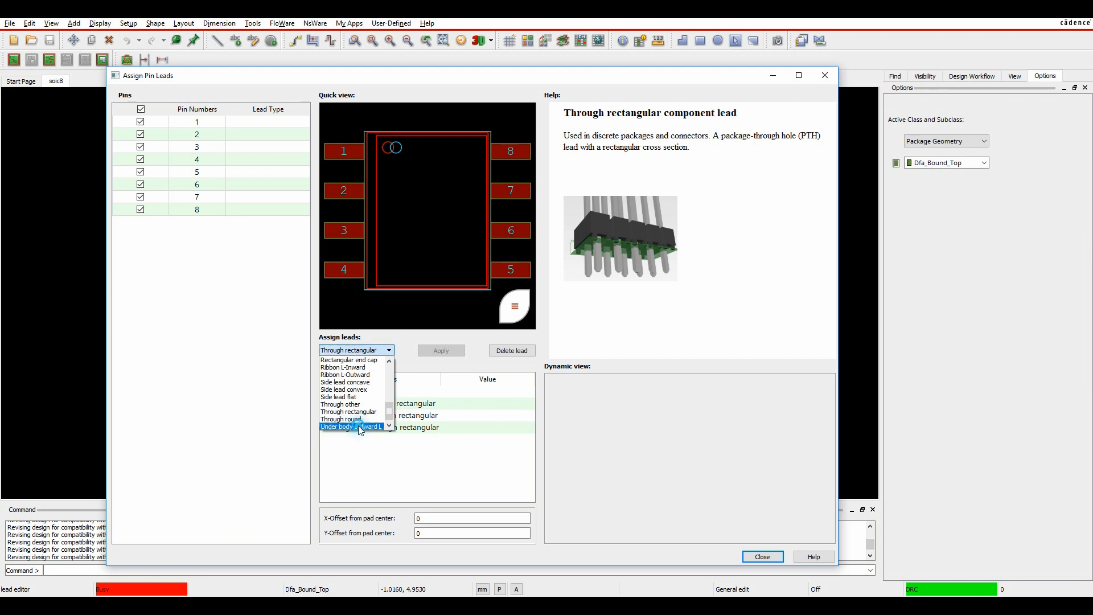
{"action": "left_click", "coordinate": [360, 427]}
- Choose the Gull wing lead type for the selected pins and set its contact figure to Rectangle
{"action": "left_click", "coordinate": [356, 350]}
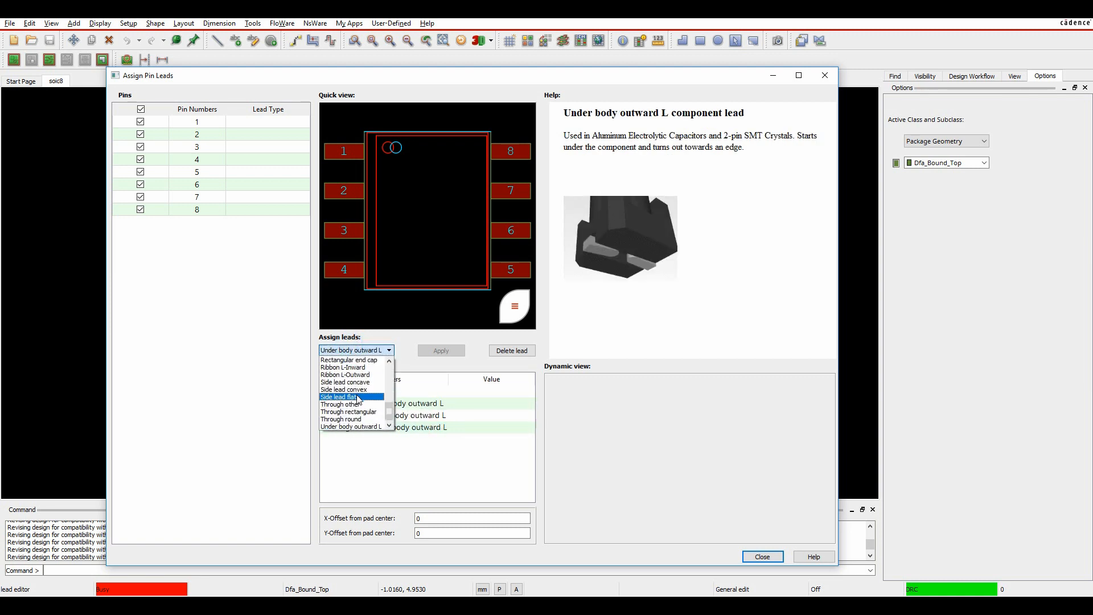
{"action": "scroll", "coordinate": [358, 398], "scroll_direction": "up", "scroll_amount": 2}
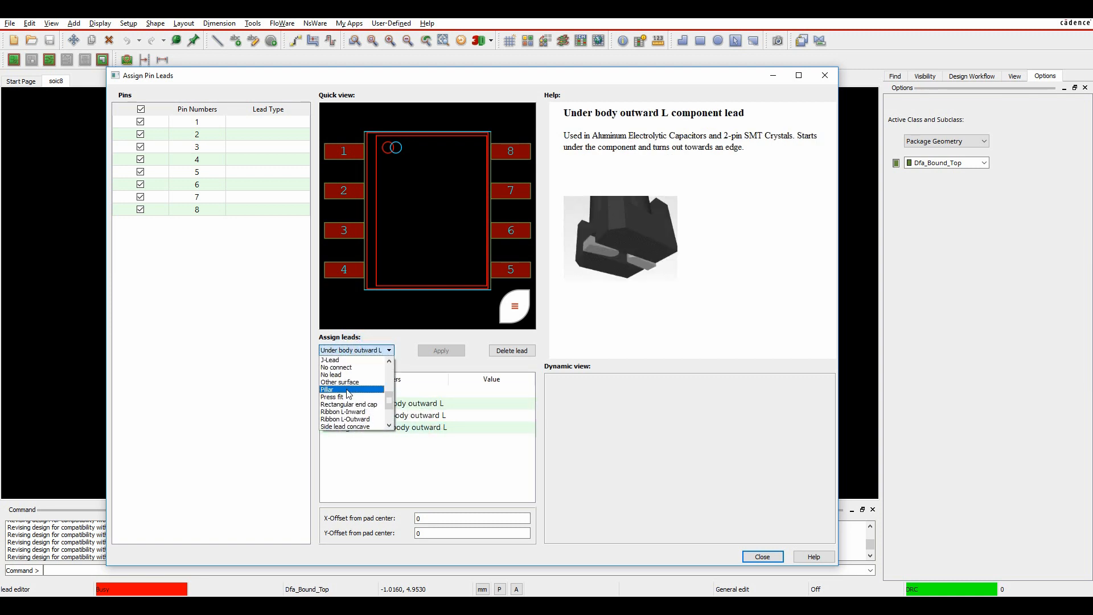
{"action": "scroll", "coordinate": [349, 392], "scroll_direction": "up", "scroll_amount": 1}
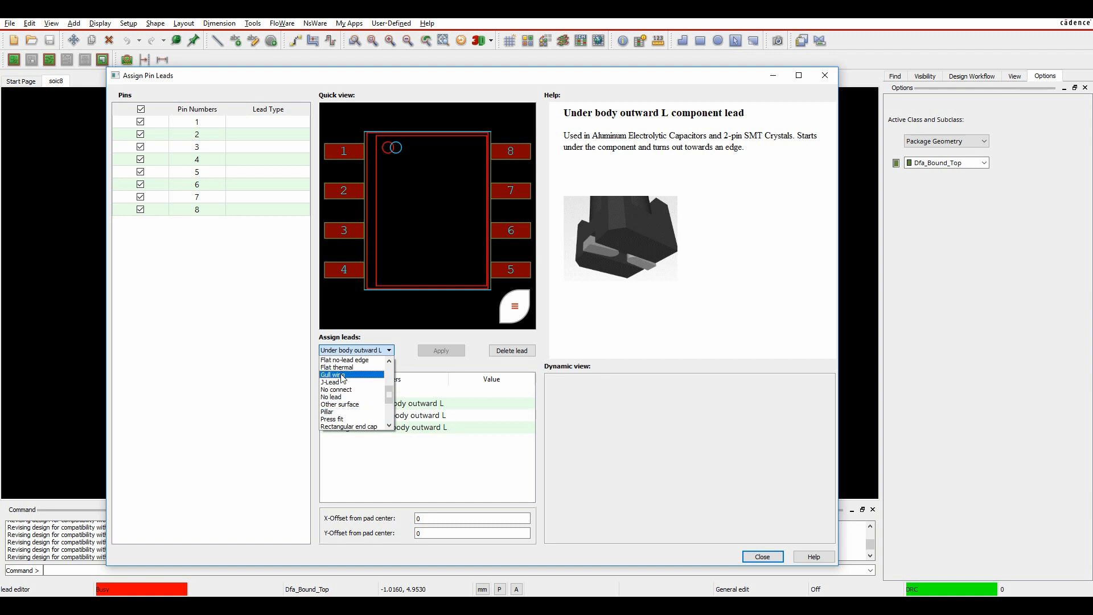
{"action": "left_click", "coordinate": [342, 375]}
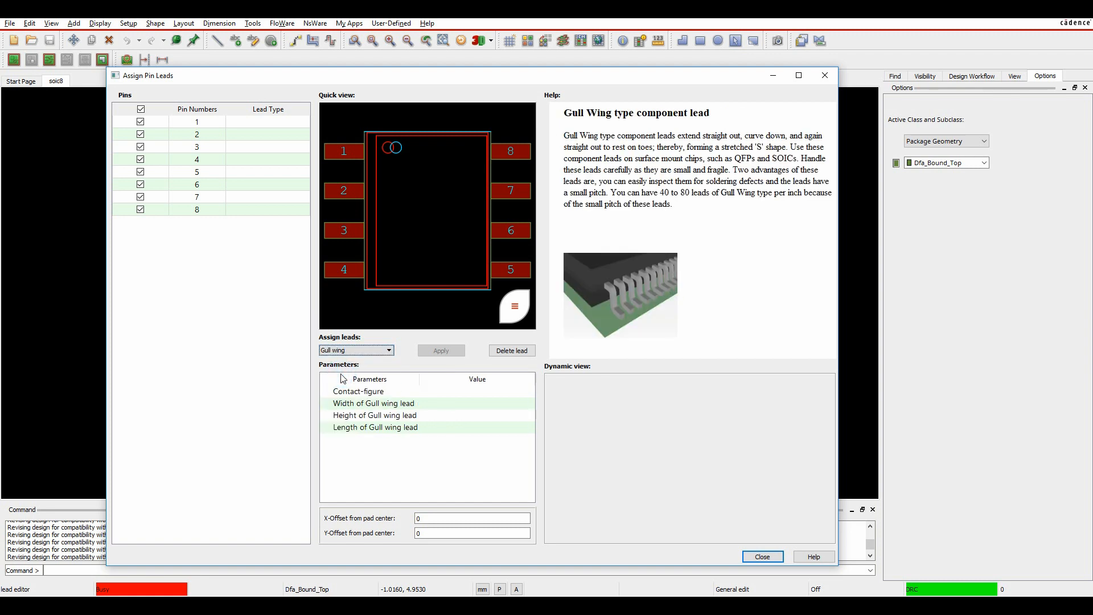
{"action": "left_click", "coordinate": [481, 390]}
{"action": "left_click", "coordinate": [480, 390]}
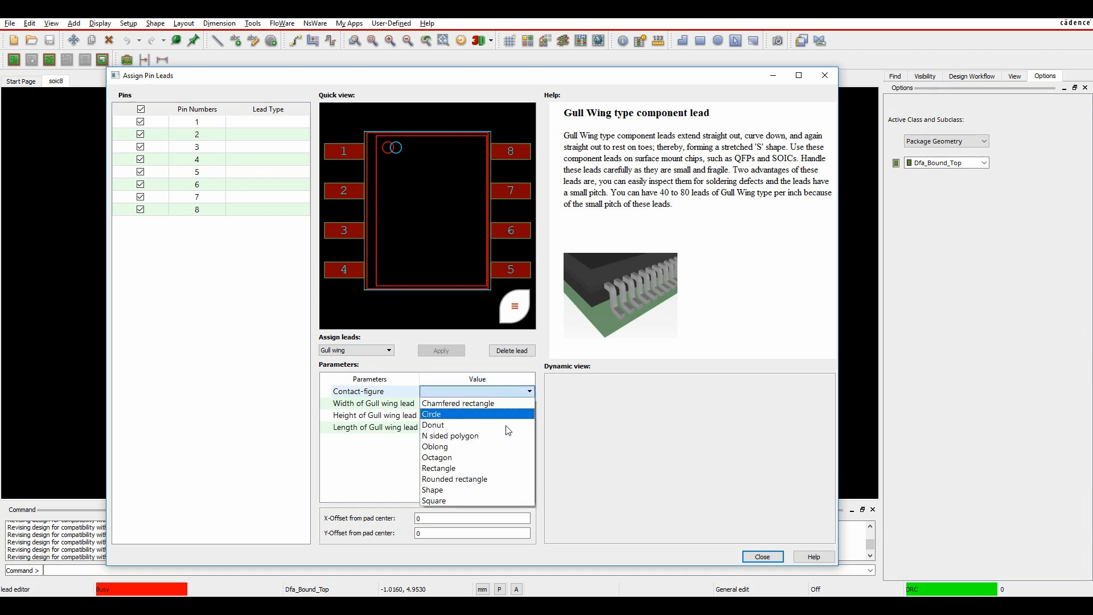
{"action": "left_click", "coordinate": [493, 469]}
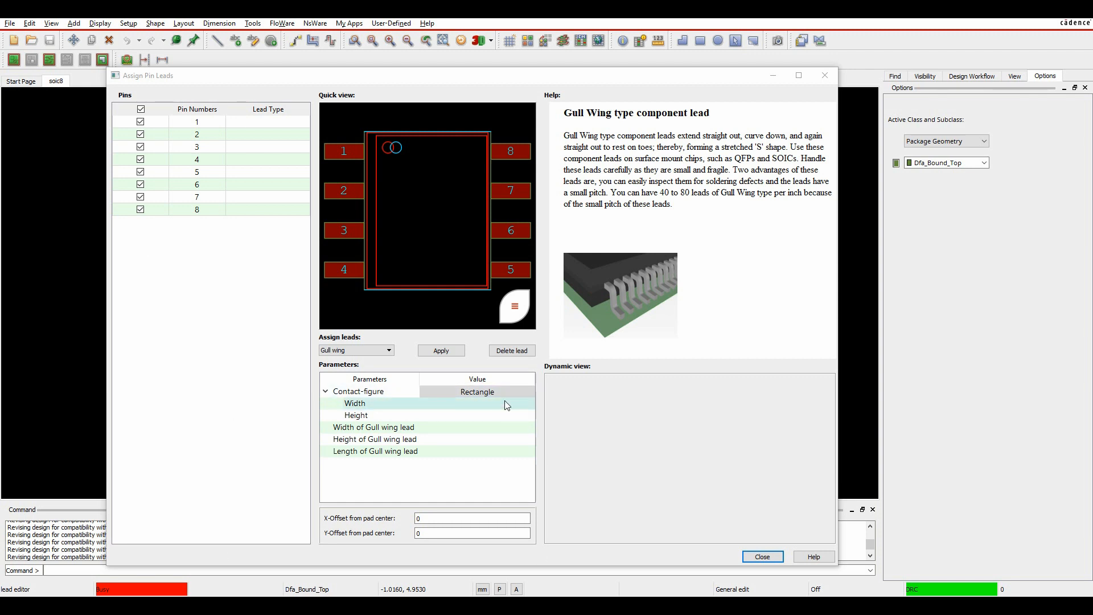
- Set the rectangular contact's width to 0.45 and height to 0.52, and apply the lead to all selected pins
{"action": "left_click", "coordinate": [480, 404]}
{"action": "type", "text": "0.45"}
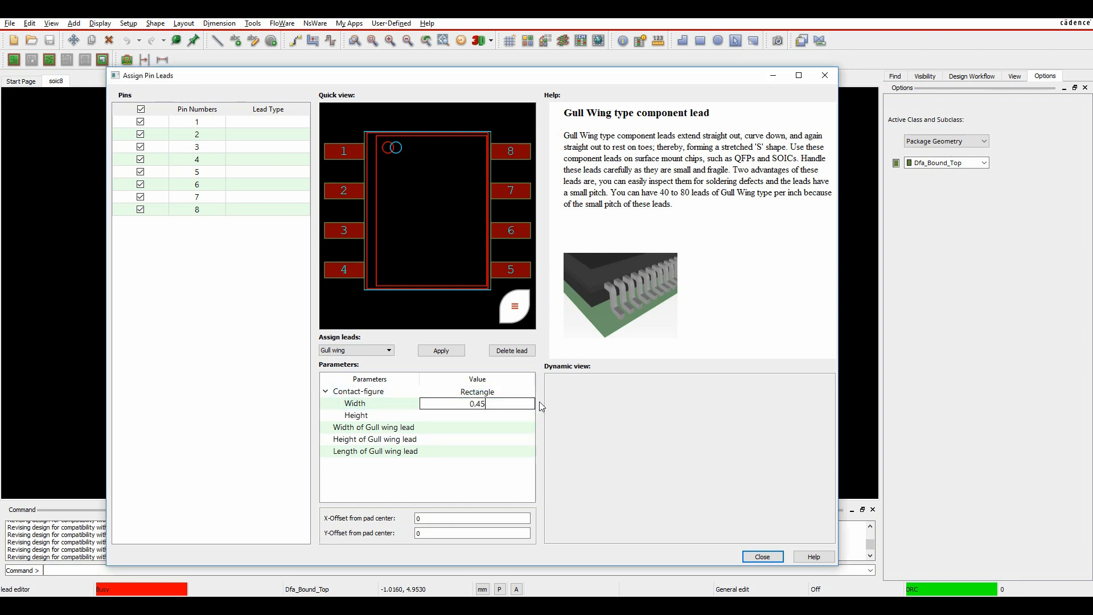
{"action": "key", "text": "Return"}
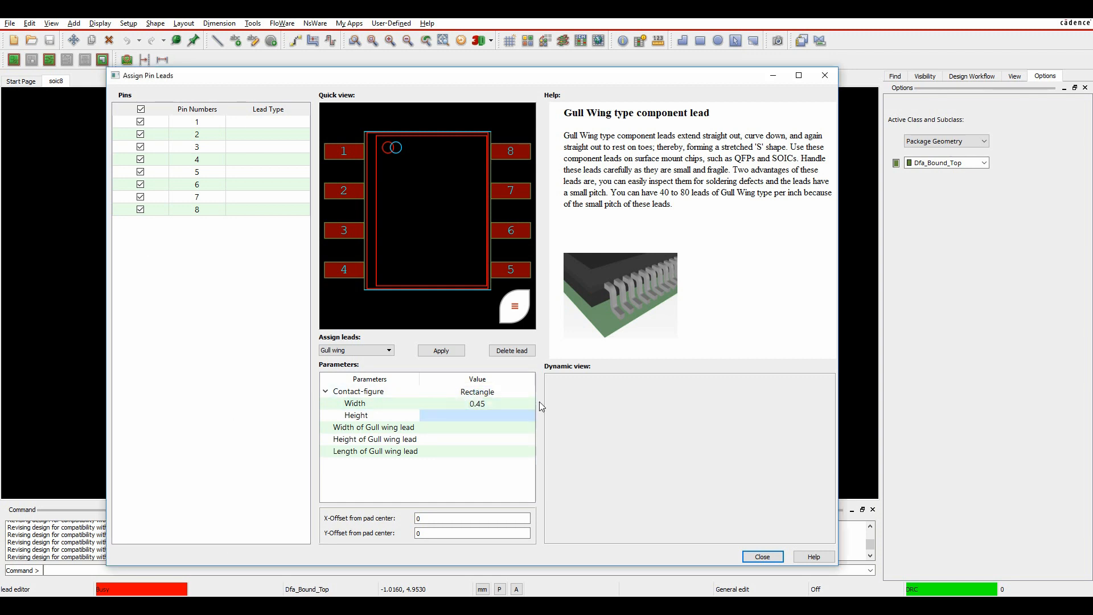
{"action": "left_click", "coordinate": [504, 413]}
{"action": "type", "text": "0"}
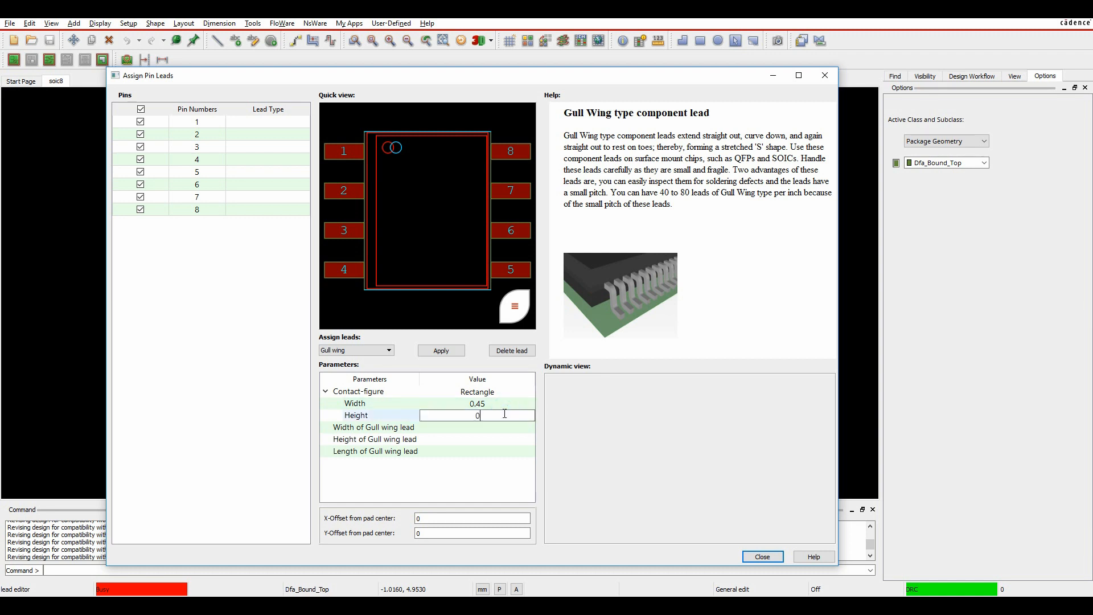
{"action": "type", "text": ".52"}
{"action": "key", "text": "Return"}
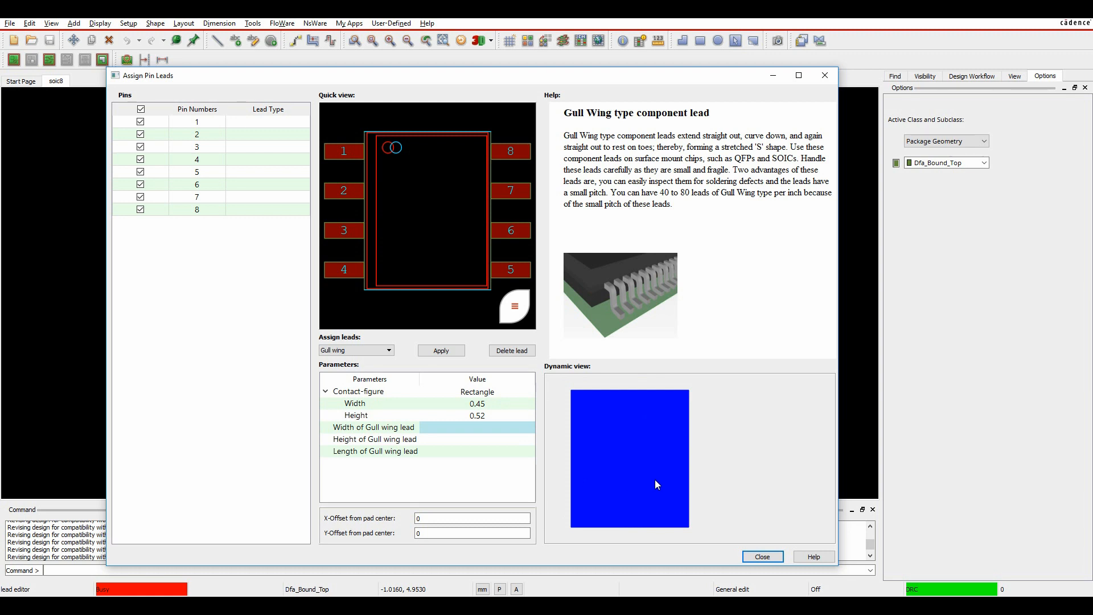
{"action": "left_click", "coordinate": [442, 350]}
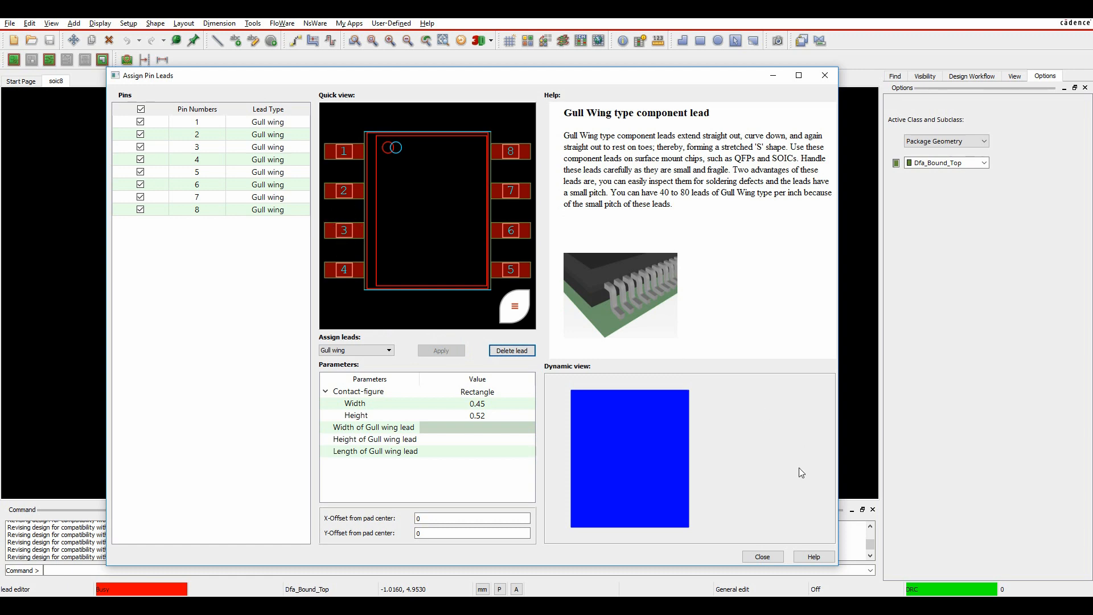
{"action": "left_click", "coordinate": [770, 556]}
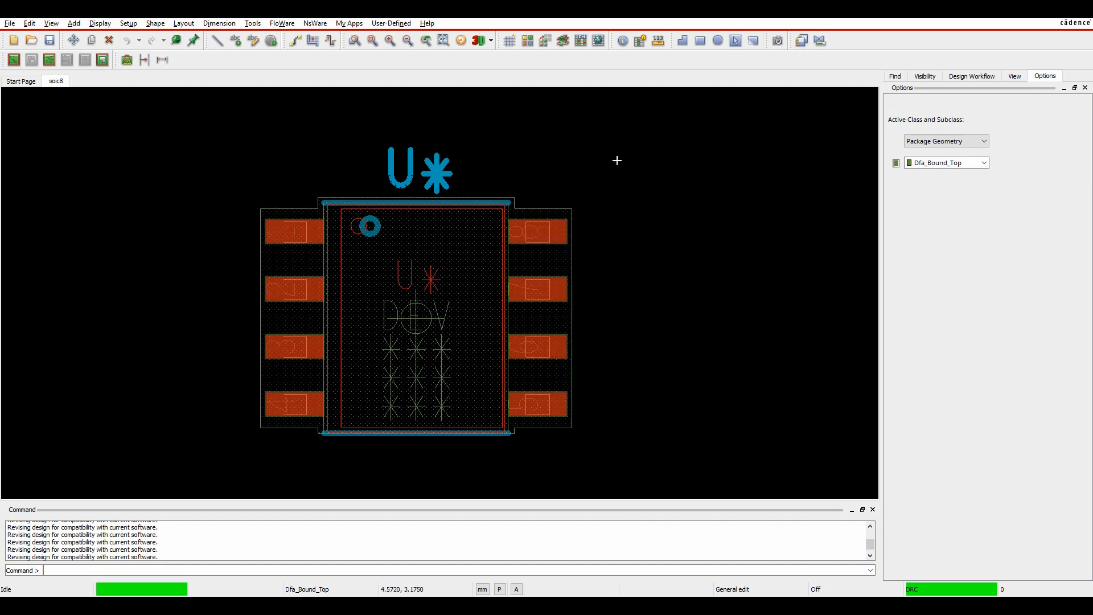
- Change the package geometry Component_Lead layer colour to yellow
{"action": "left_click", "coordinate": [97, 24]}
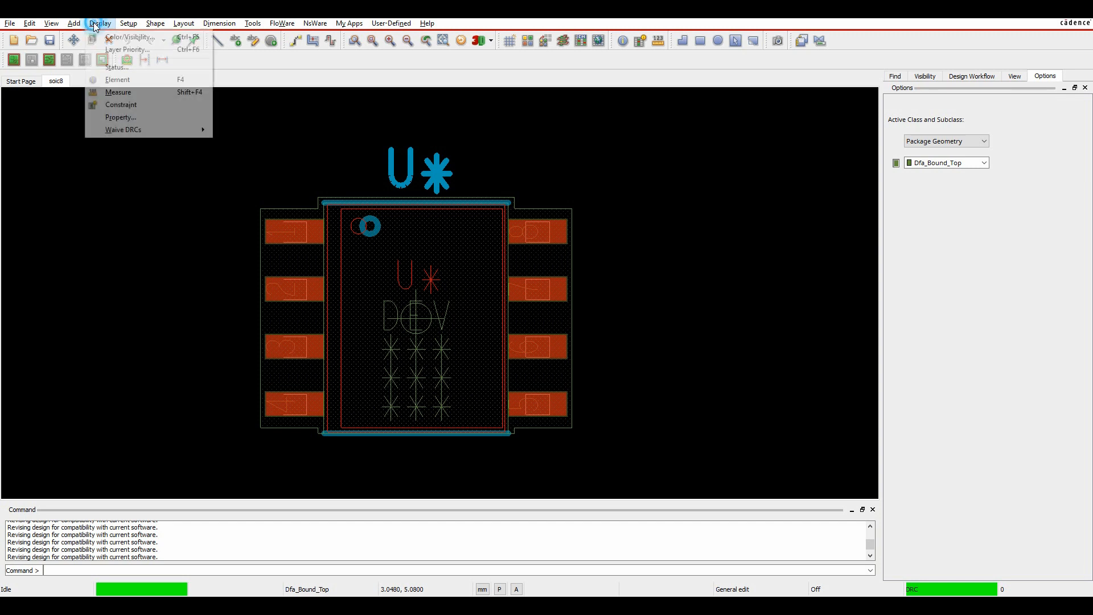
{"action": "left_click", "coordinate": [111, 35]}
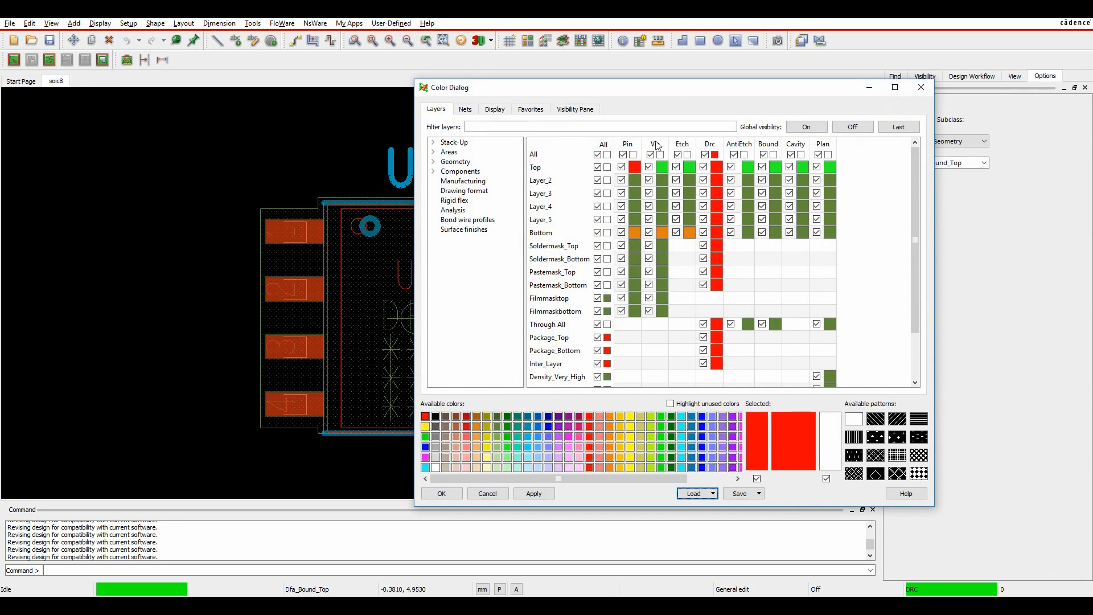
{"action": "left_click", "coordinate": [456, 162]}
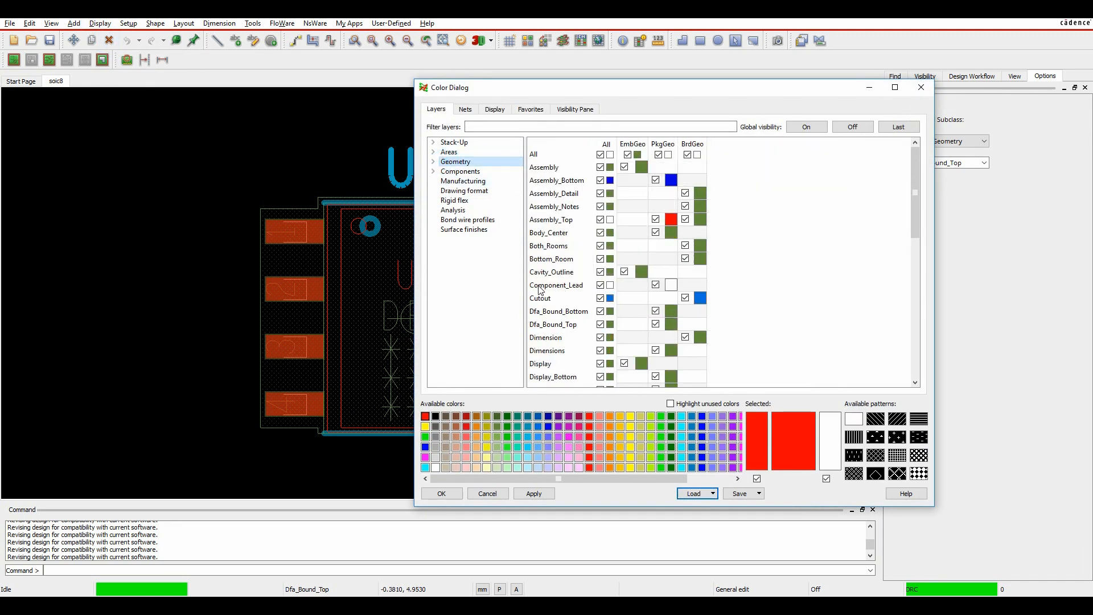
{"action": "left_click", "coordinate": [424, 427]}
{"action": "left_click", "coordinate": [671, 284]}
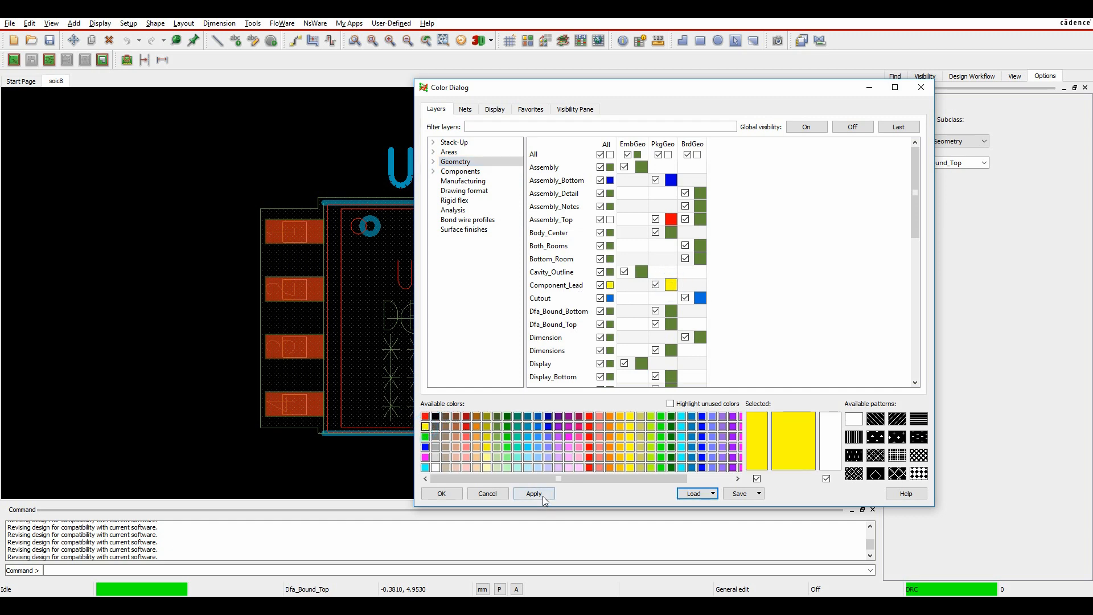
{"action": "left_click", "coordinate": [434, 491]}
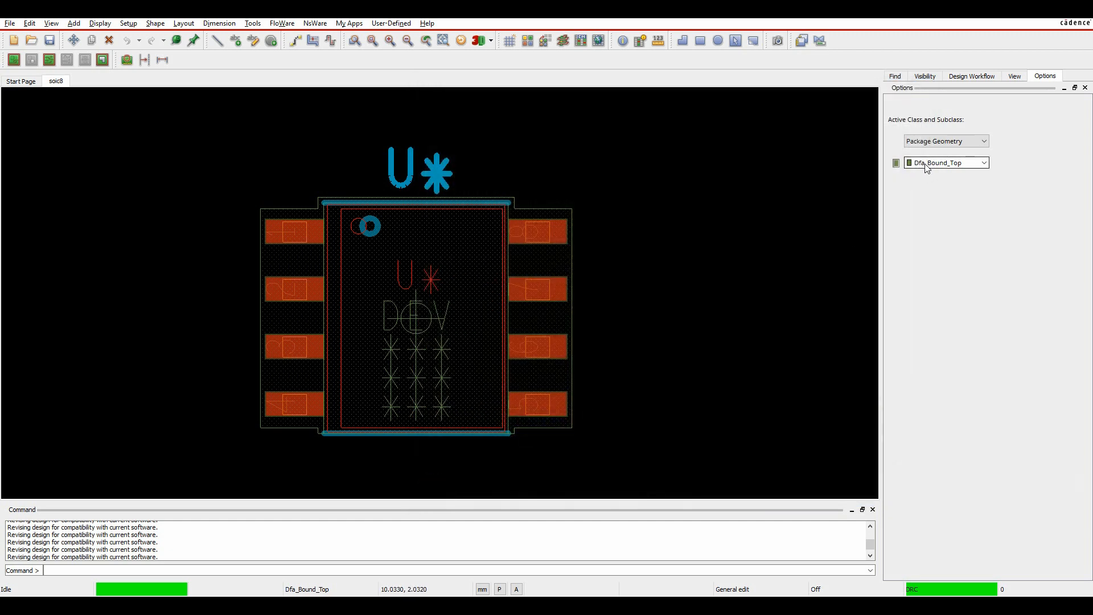
- Make Component_Lead the active subclass and inspect the lead outline on the pin 8 pad
{"action": "left_click", "coordinate": [921, 166]}
{"action": "left_click", "coordinate": [932, 199]}
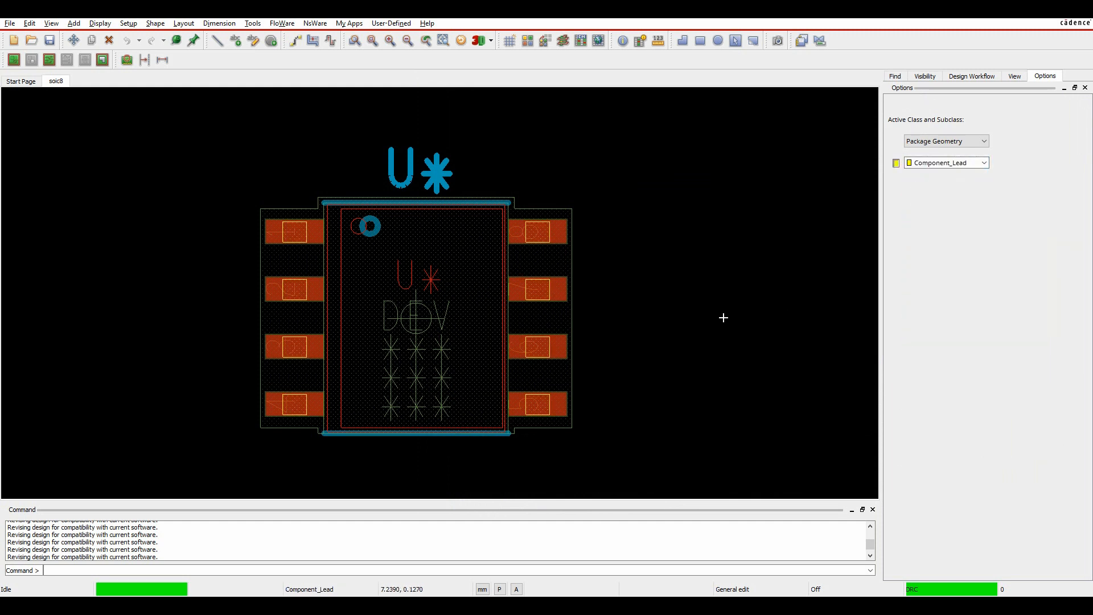
{"action": "scroll", "coordinate": [605, 217], "scroll_direction": "up", "scroll_amount": 2}
{"action": "scroll", "coordinate": [334, 375], "scroll_direction": "up", "scroll_amount": 1}
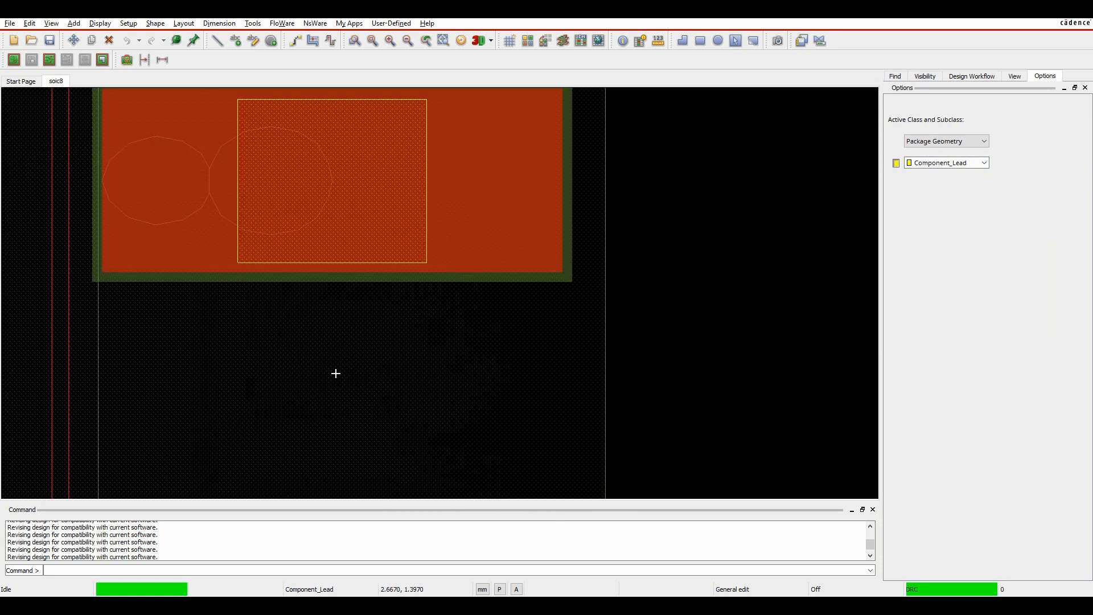
{"action": "middle_click_drag", "start_coordinate": [338, 391], "coordinate": [383, 467]}
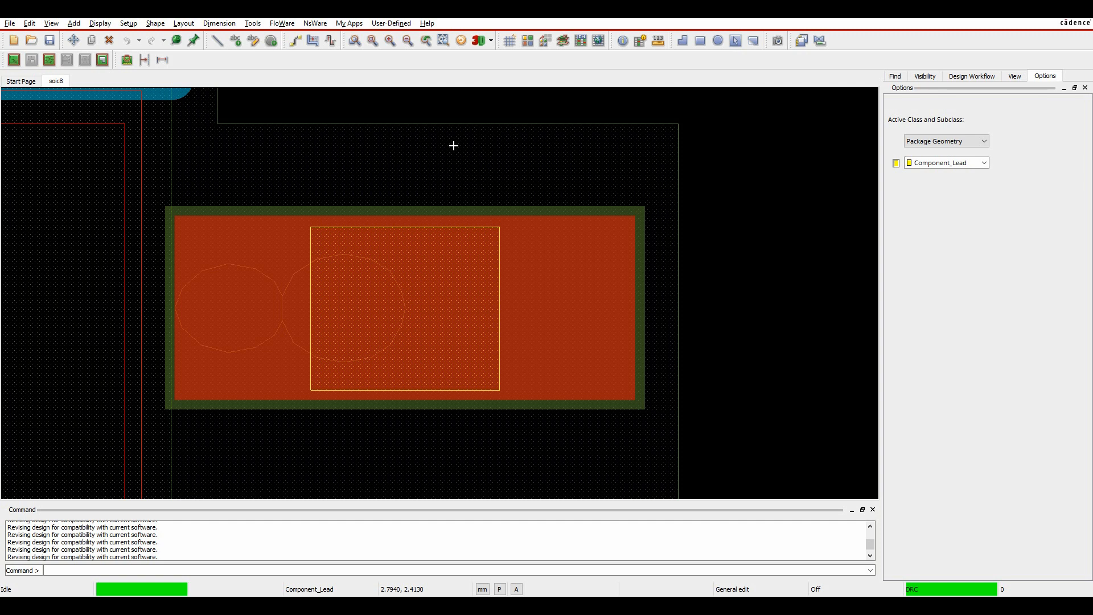
{"action": "scroll", "coordinate": [453, 146], "scroll_direction": "down", "scroll_amount": 4}
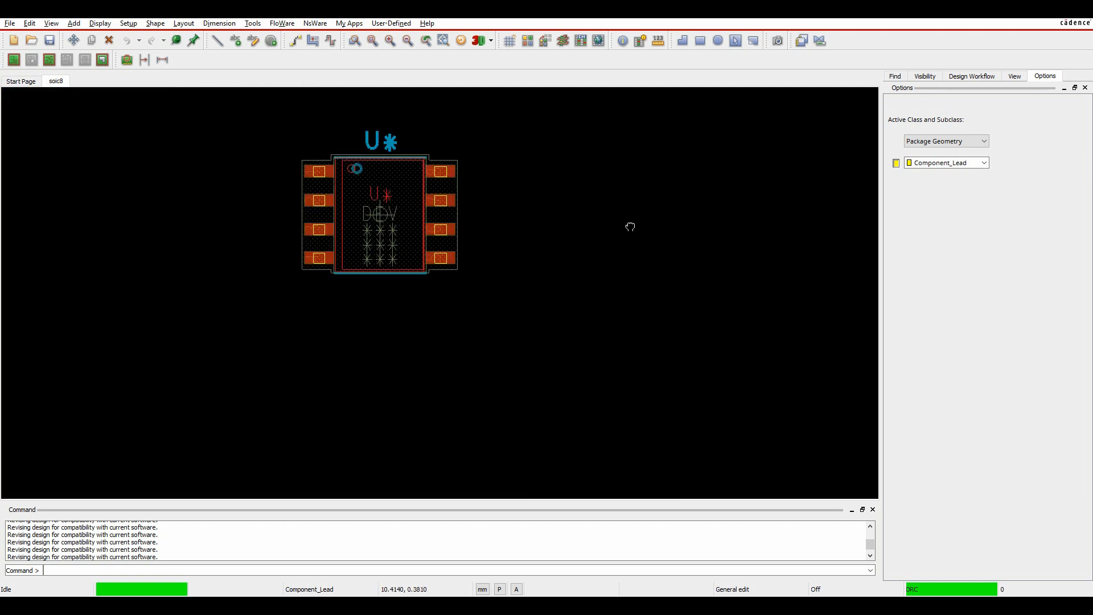
- Open the recent design mdpc2a.dra without saving the changes to soic8.dra
{"action": "left_click", "coordinate": [9, 24]}
{"action": "mouse_move", "coordinate": [73, 274]}
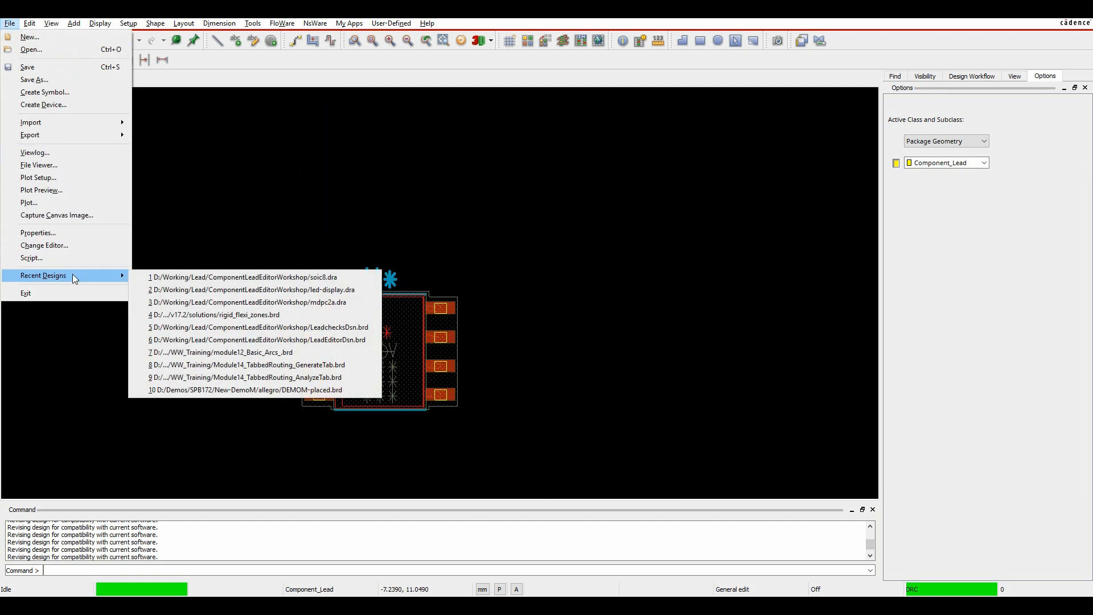
{"action": "left_click", "coordinate": [235, 302]}
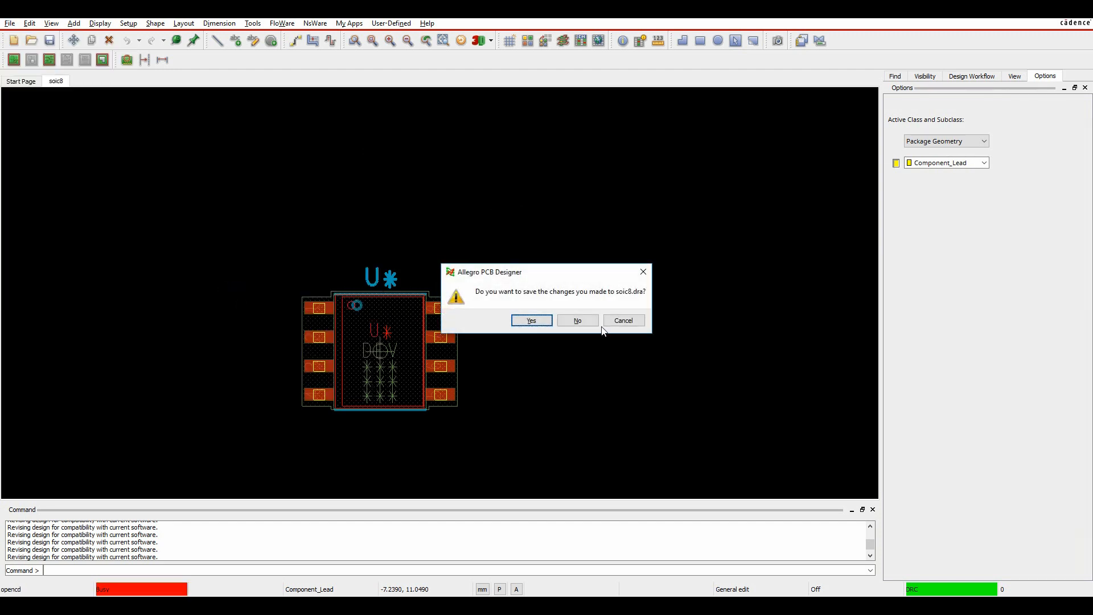
{"action": "left_click", "coordinate": [574, 318]}
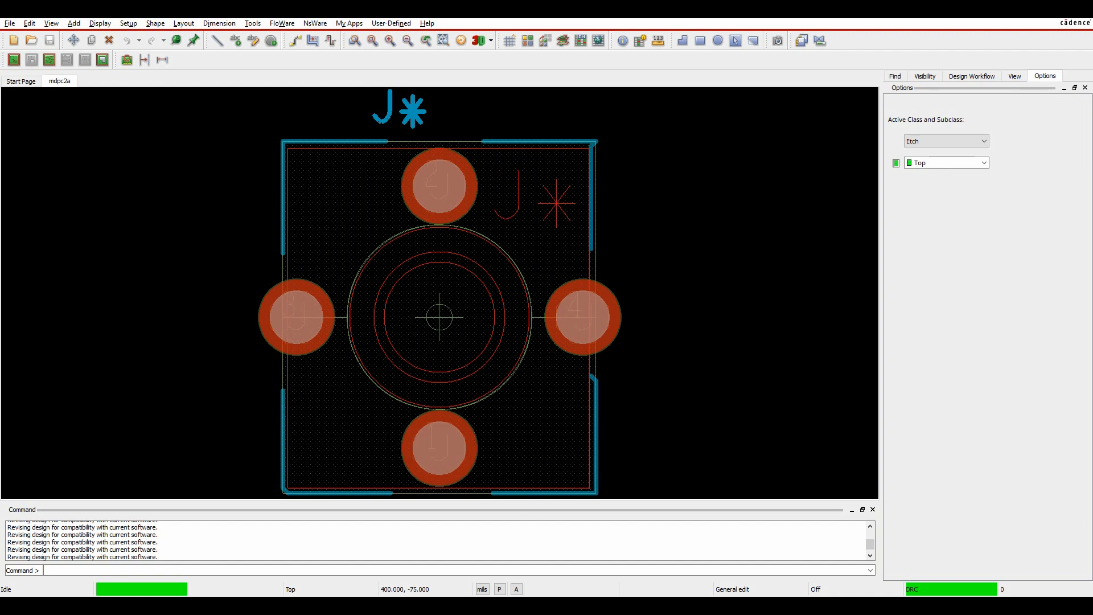
- Check the terminal dimensions in the connector's reference drawing, and open pin lead assignment for pins 1 and 2 of mdpc2a
{"action": "left_click_drag", "start_coordinate": [1092, 156], "coordinate": [412, 103]}
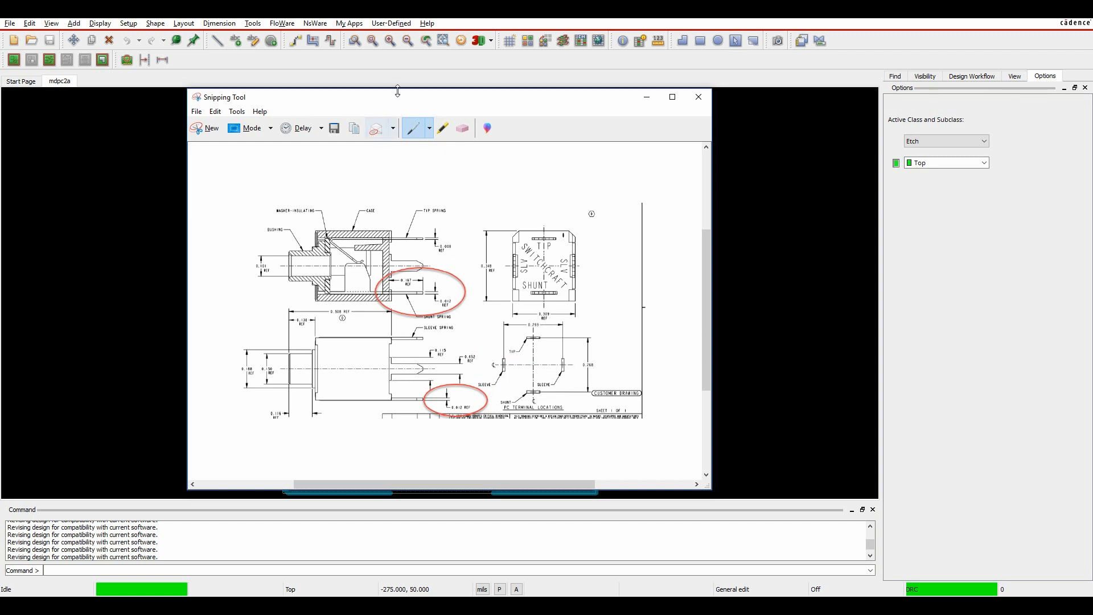
{"action": "left_click_drag", "start_coordinate": [395, 97], "coordinate": [1092, 97]}
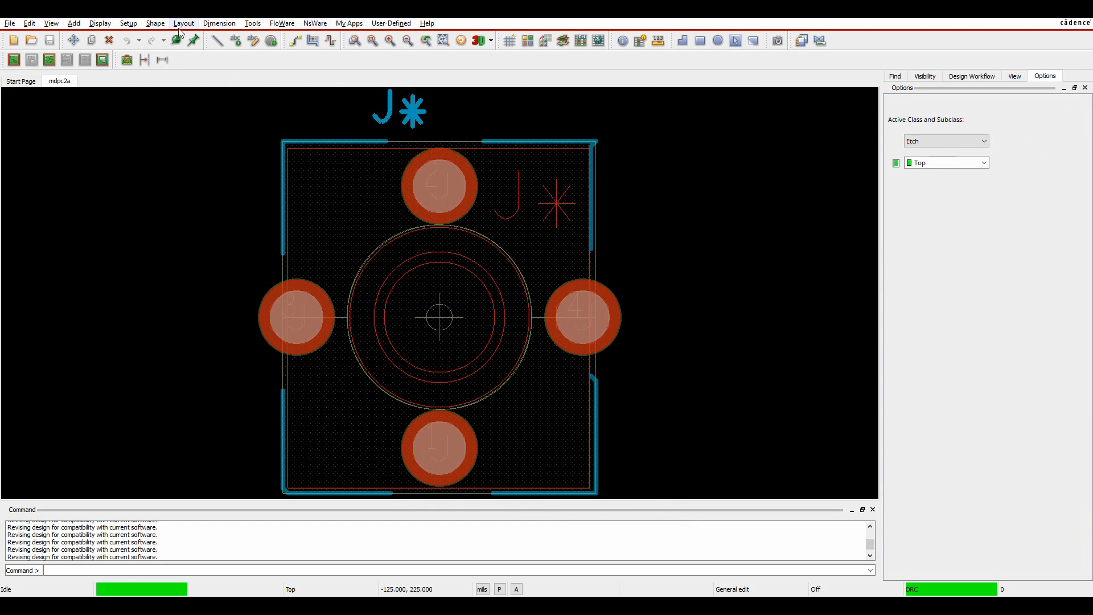
{"action": "left_click", "coordinate": [128, 24]}
{"action": "left_click", "coordinate": [168, 137]}
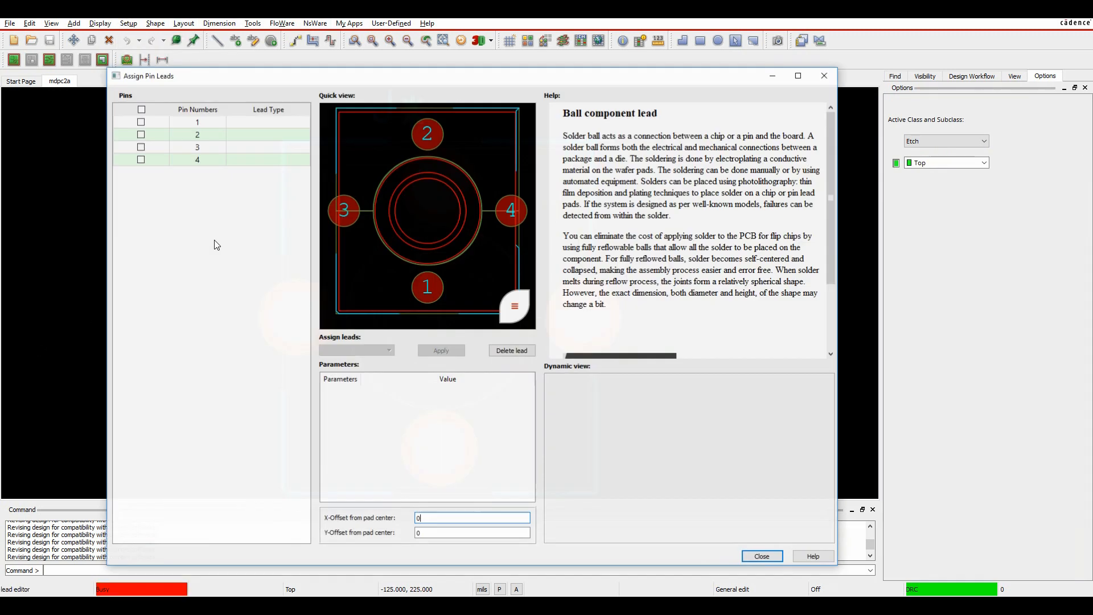
{"action": "left_click", "coordinate": [138, 123]}
{"action": "left_click", "coordinate": [140, 135]}
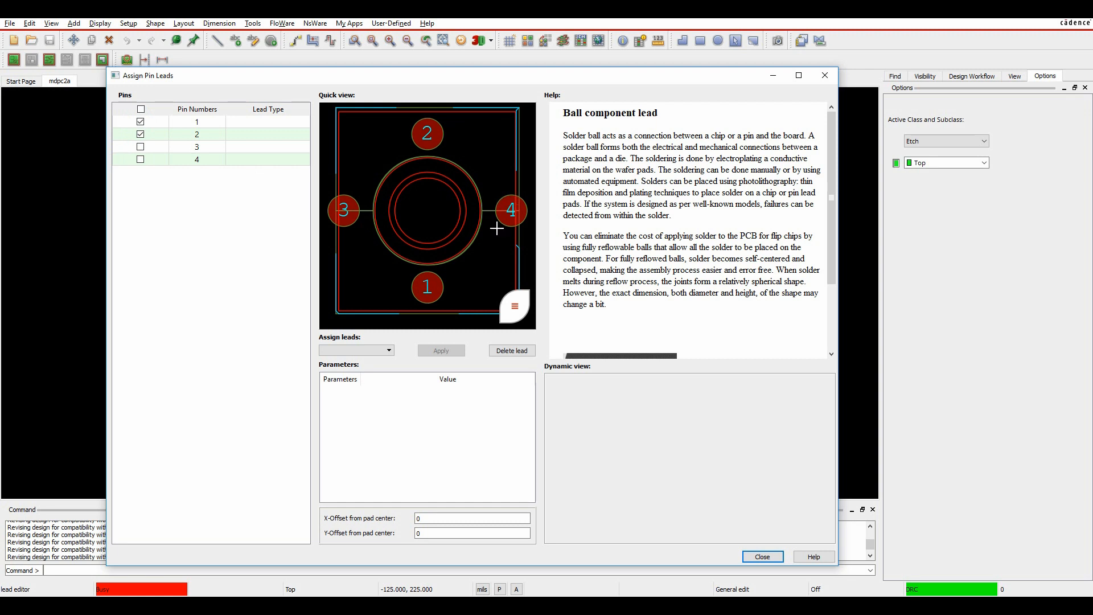
- Choose the Through rectangular lead type with a Rectangle contact figure for pins 1 and 2
{"action": "left_click", "coordinate": [364, 350]}
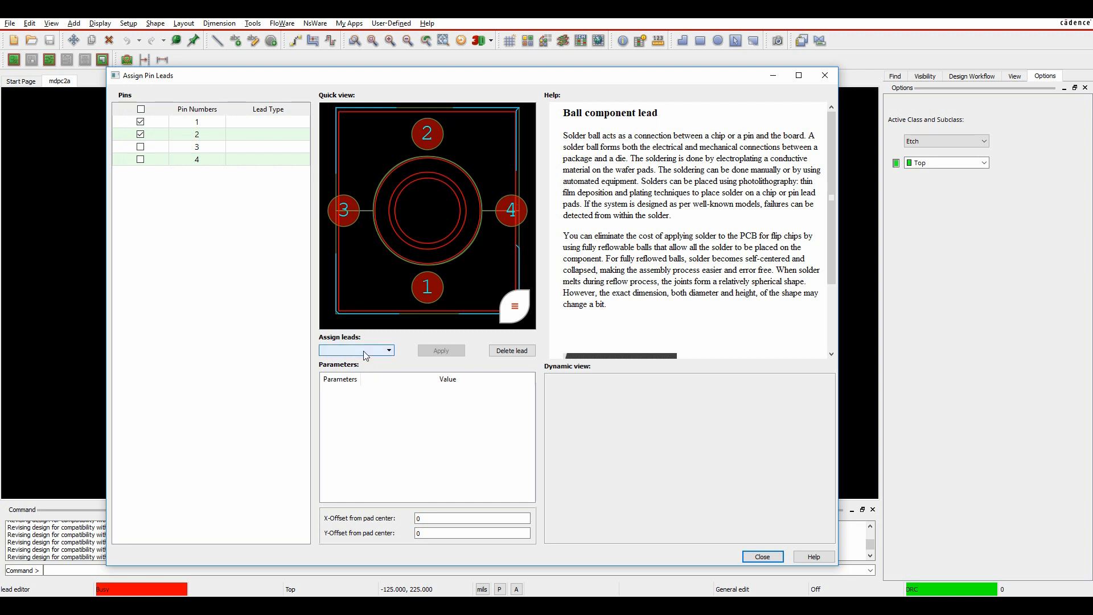
{"action": "scroll", "coordinate": [359, 414], "scroll_direction": "down", "scroll_amount": 3}
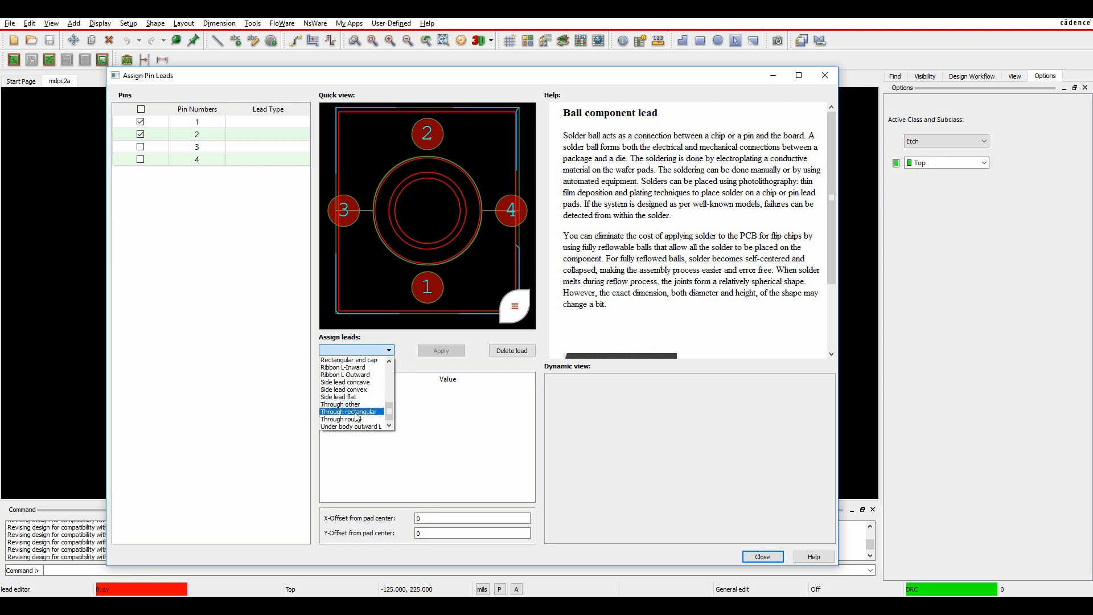
{"action": "left_click", "coordinate": [355, 412]}
{"action": "left_click", "coordinate": [487, 396]}
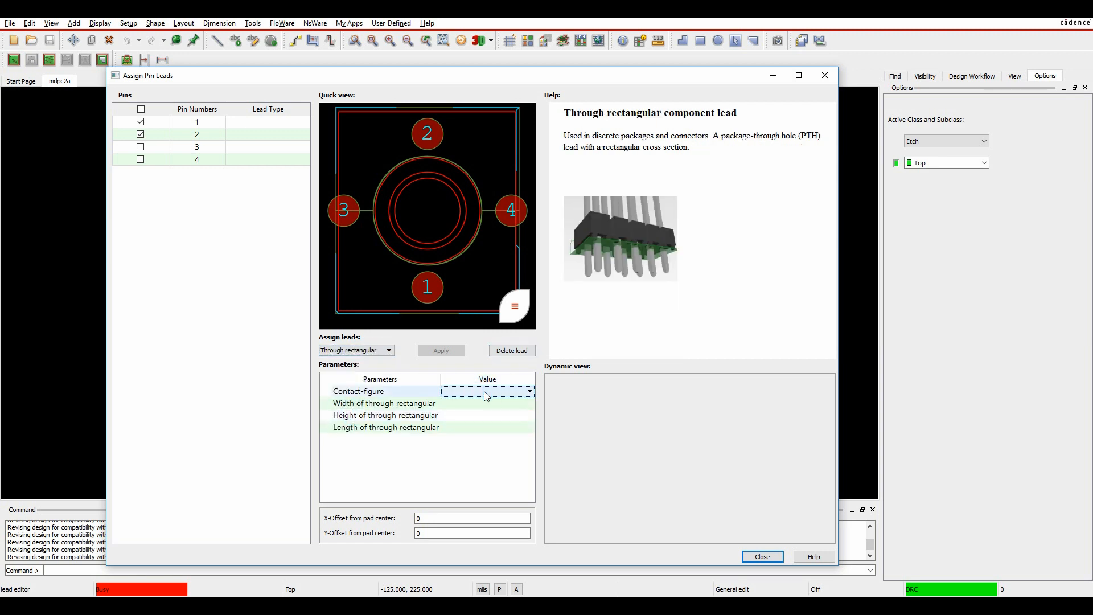
{"action": "left_click", "coordinate": [487, 393]}
{"action": "left_click", "coordinate": [477, 470]}
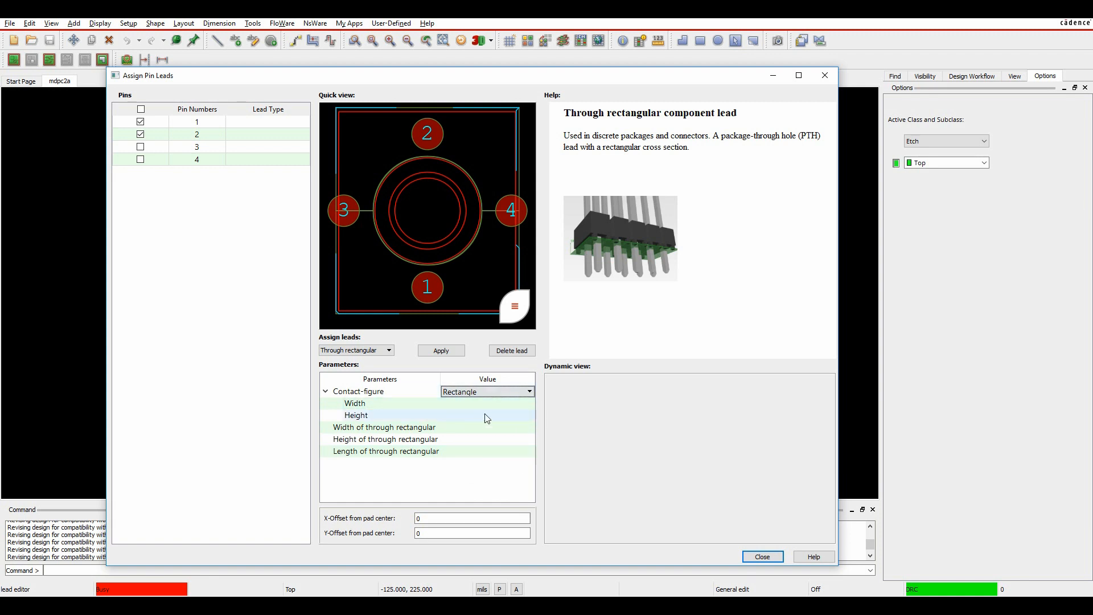
- Set the rectangular contact figure of pins 1 and 2 to width 52 and height 12
{"action": "left_click", "coordinate": [526, 403]}
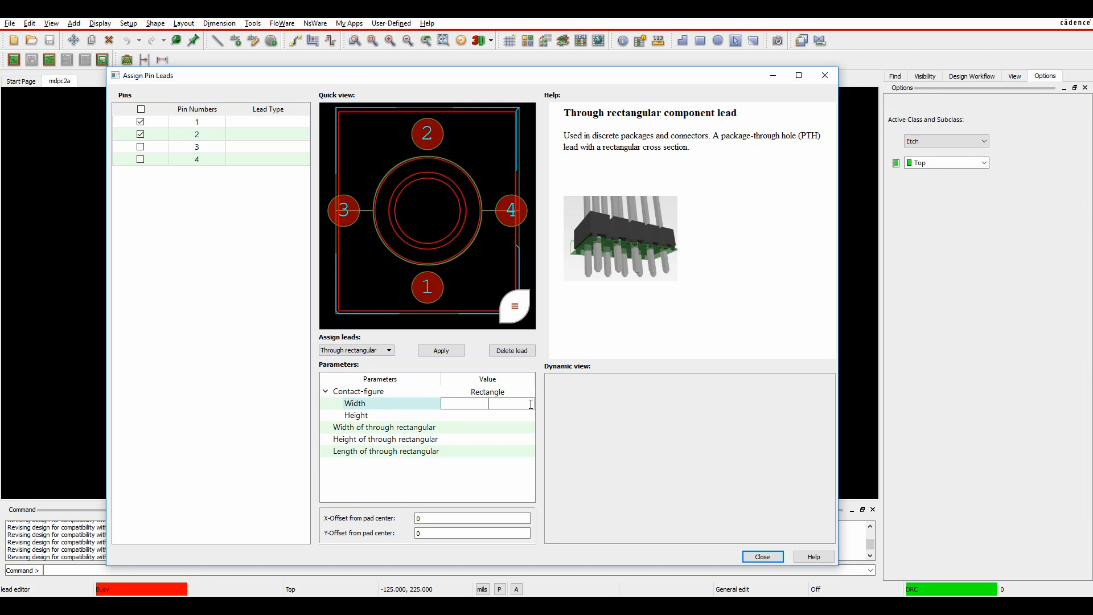
{"action": "type", "text": "52"}
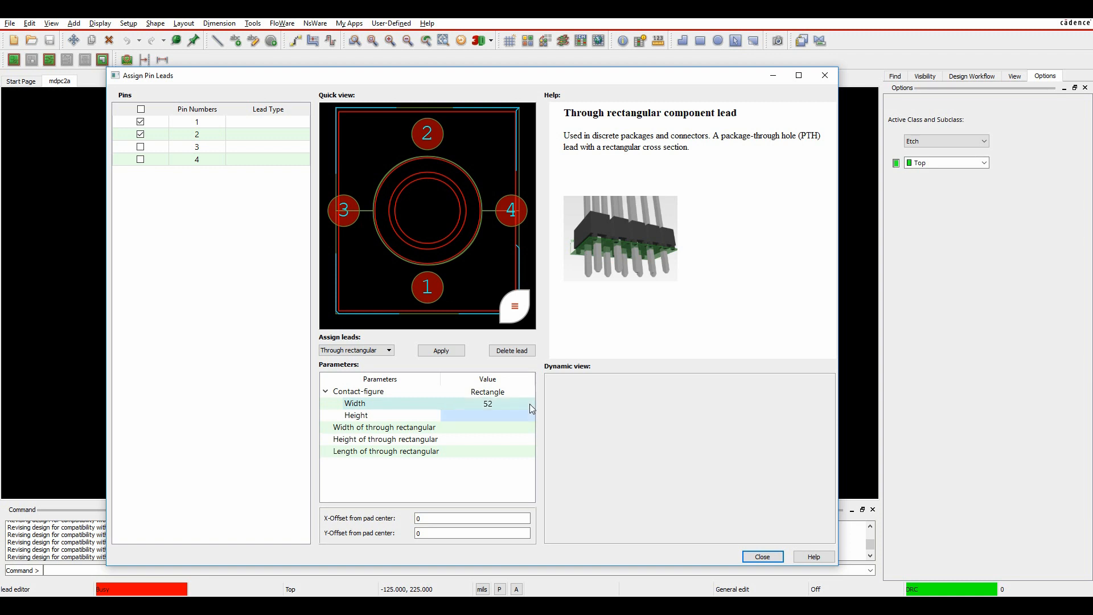
{"action": "left_click", "coordinate": [482, 416]}
{"action": "type", "text": "12"}
{"action": "key", "text": "Return"}
- Set the through rectangular lead's width to 52, height to 12 and length to 167, and apply it to pins 1 and 2
{"action": "left_click", "coordinate": [490, 427]}
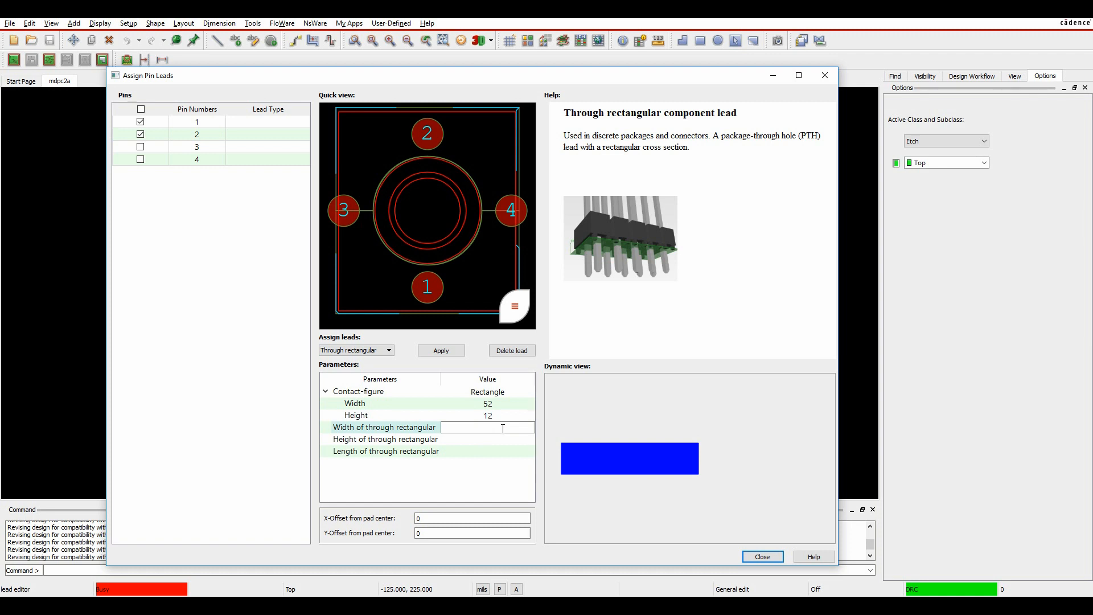
{"action": "type", "text": "2"}
{"action": "left_click", "coordinate": [504, 439]}
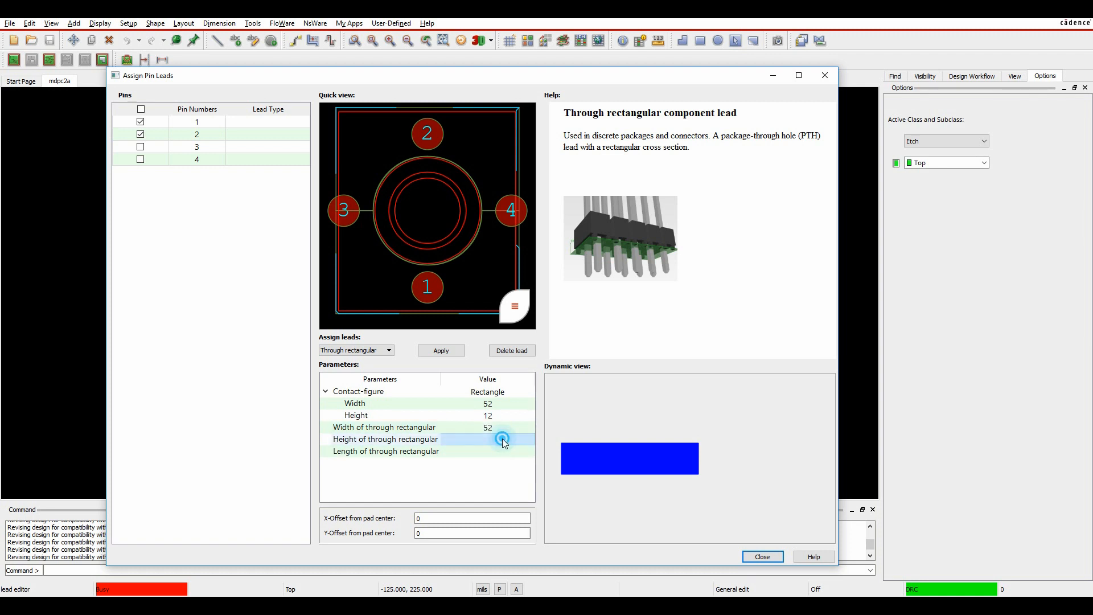
{"action": "type", "text": "12"}
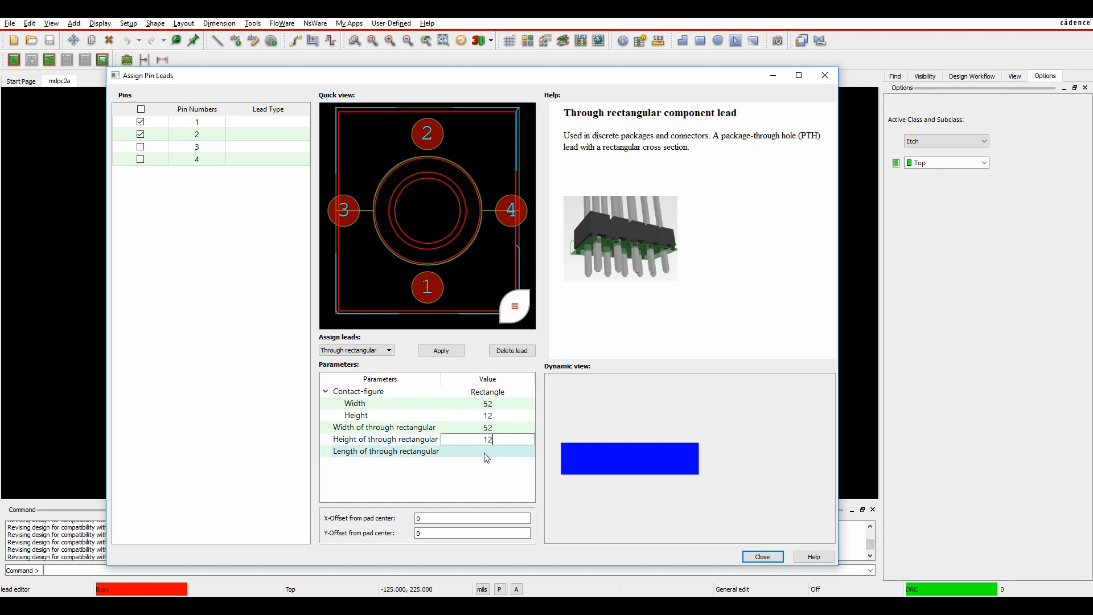
{"action": "left_click", "coordinate": [513, 452]}
{"action": "key", "text": "Return"}
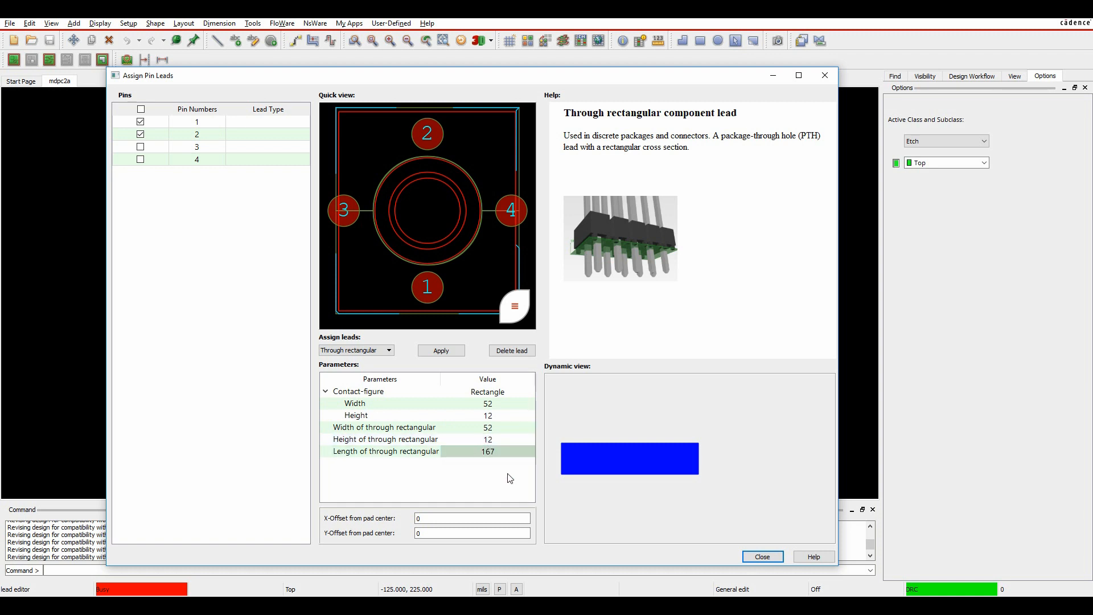
{"action": "left_click", "coordinate": [442, 350]}
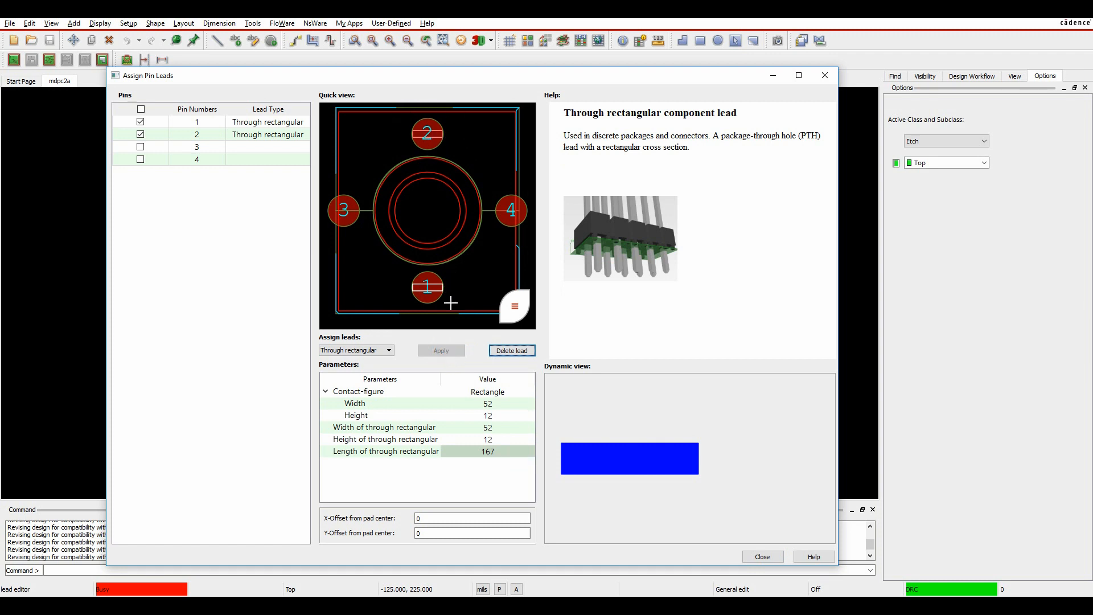
- Select only pin 4 and choose the Through rectangular lead type with a Rectangle contact figure
{"action": "left_click", "coordinate": [141, 122]}
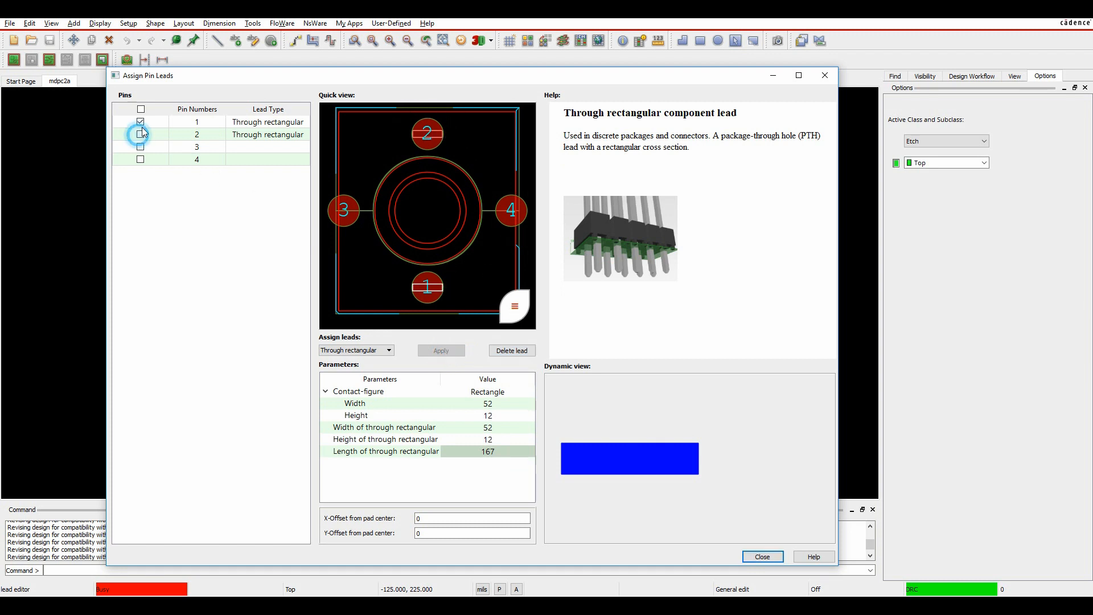
{"action": "left_click", "coordinate": [140, 159]}
{"action": "left_click", "coordinate": [348, 350]}
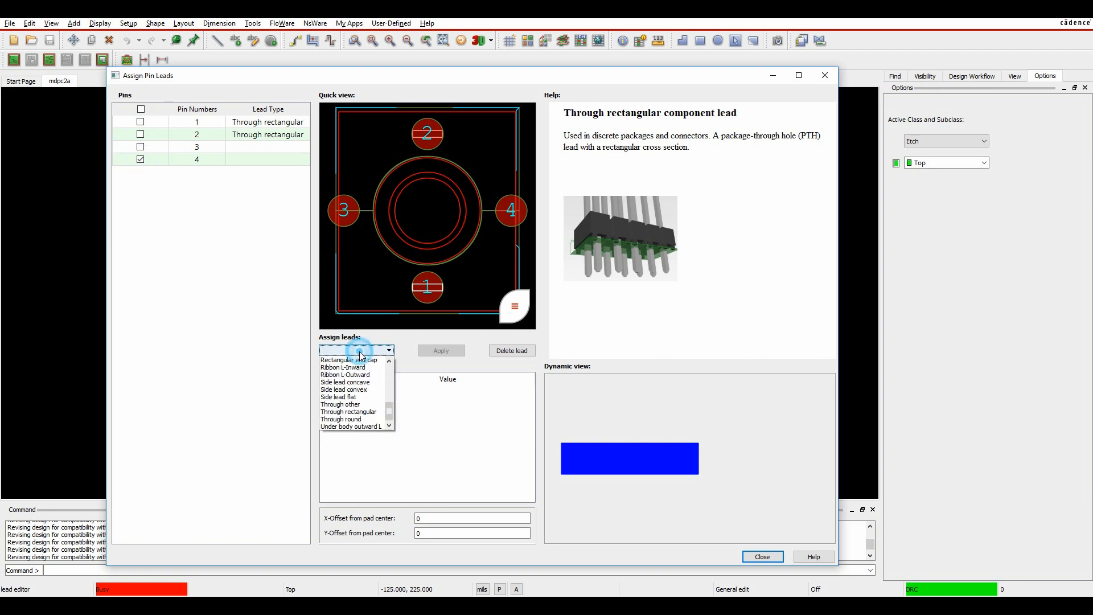
{"action": "left_click", "coordinate": [349, 412]}
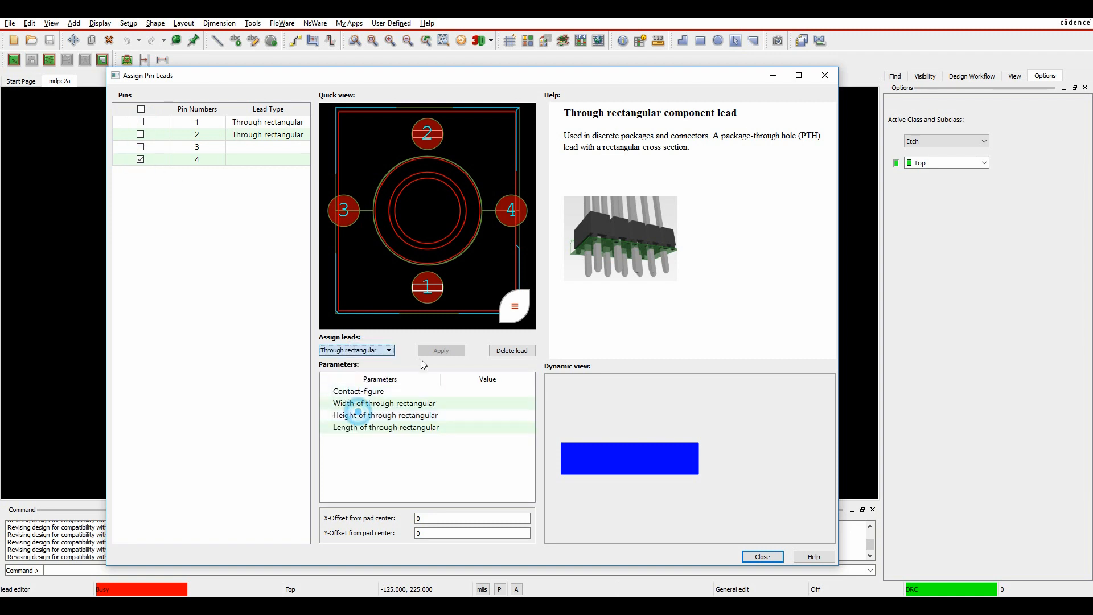
{"action": "left_click", "coordinate": [486, 392]}
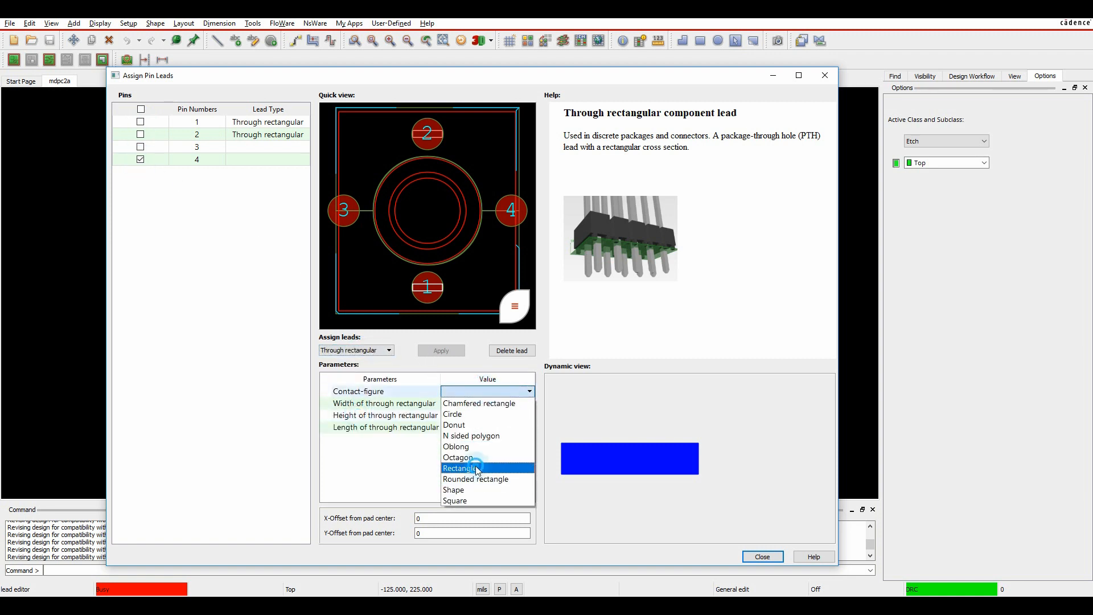
{"action": "left_click", "coordinate": [473, 464]}
- Set pin 4's rectangular contact figure to width 12 and height 52
{"action": "left_click", "coordinate": [488, 403]}
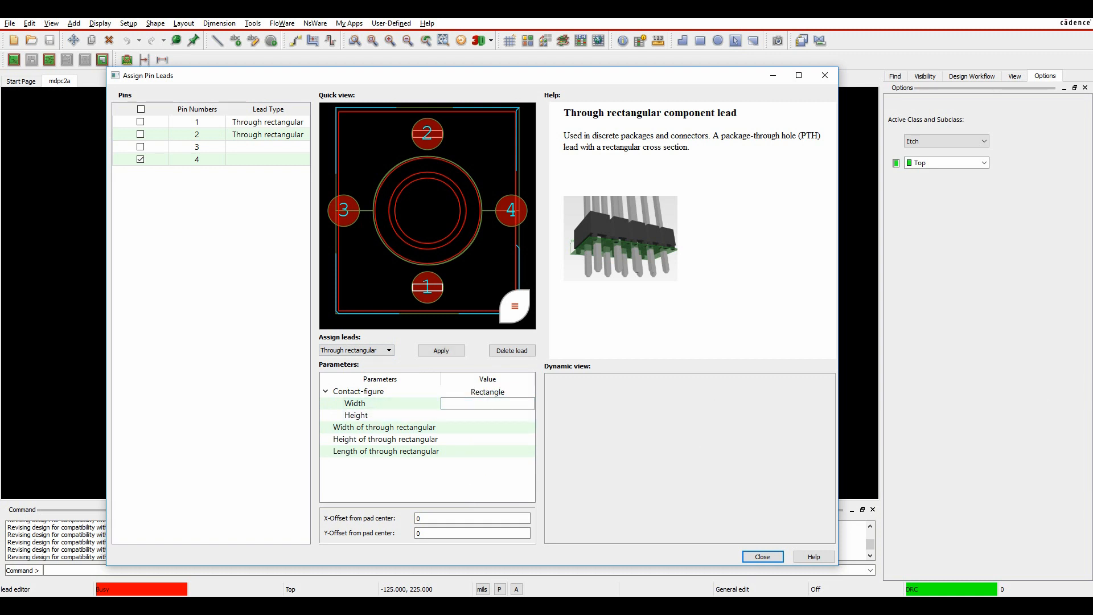
{"action": "left_click", "coordinate": [513, 402]}
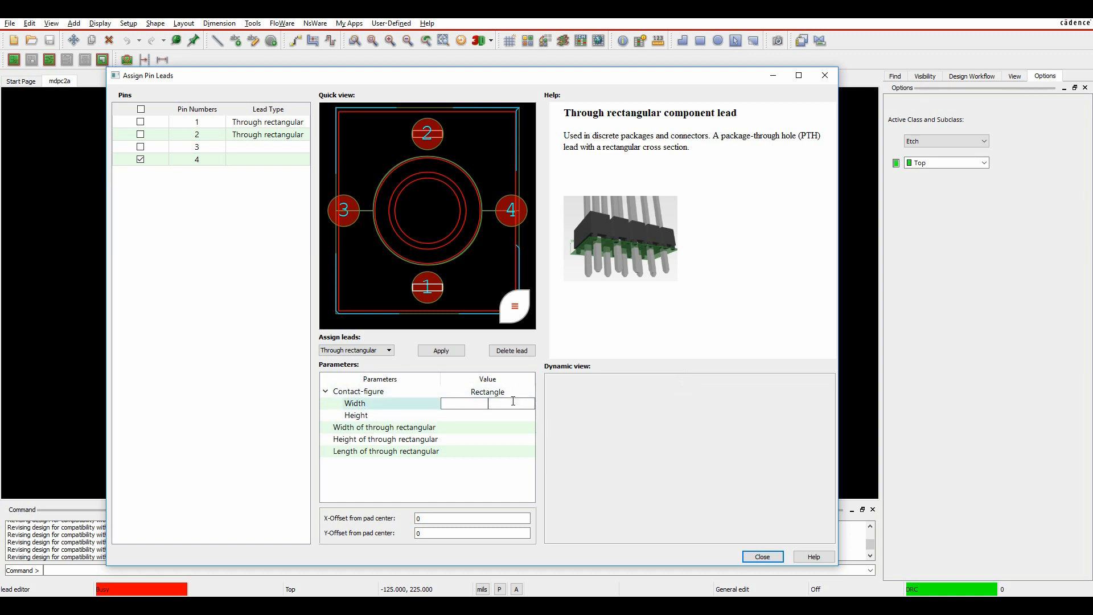
{"action": "type", "text": "12"}
{"action": "left_click", "coordinate": [515, 415]}
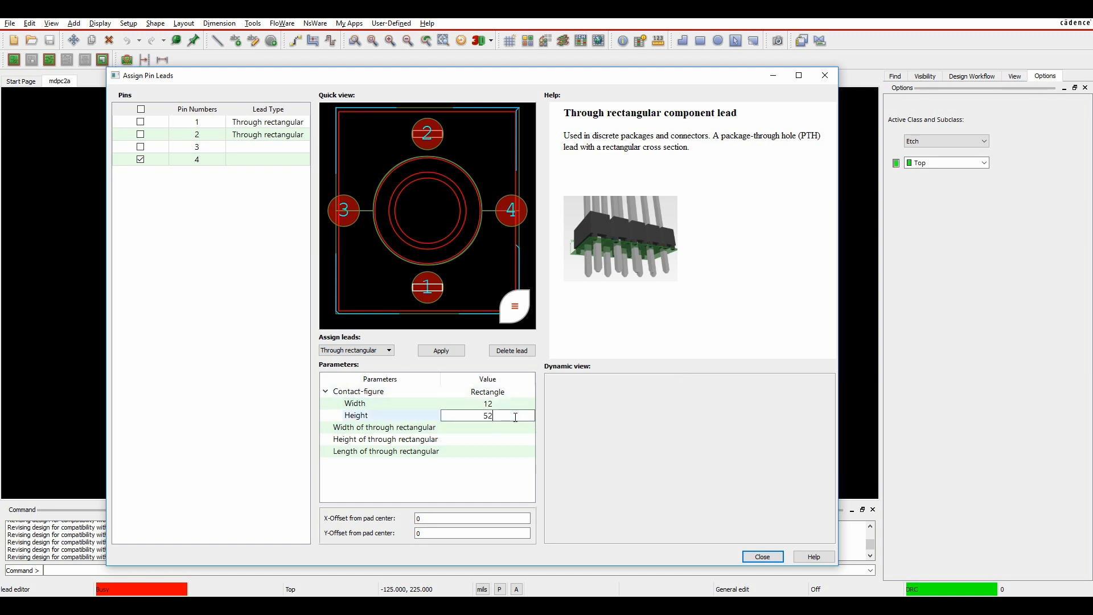
- Set pin 4's through rectangular lead to width 12, height 52 and length 167, and apply it
{"action": "left_click", "coordinate": [514, 428]}
{"action": "left_click", "coordinate": [497, 428]}
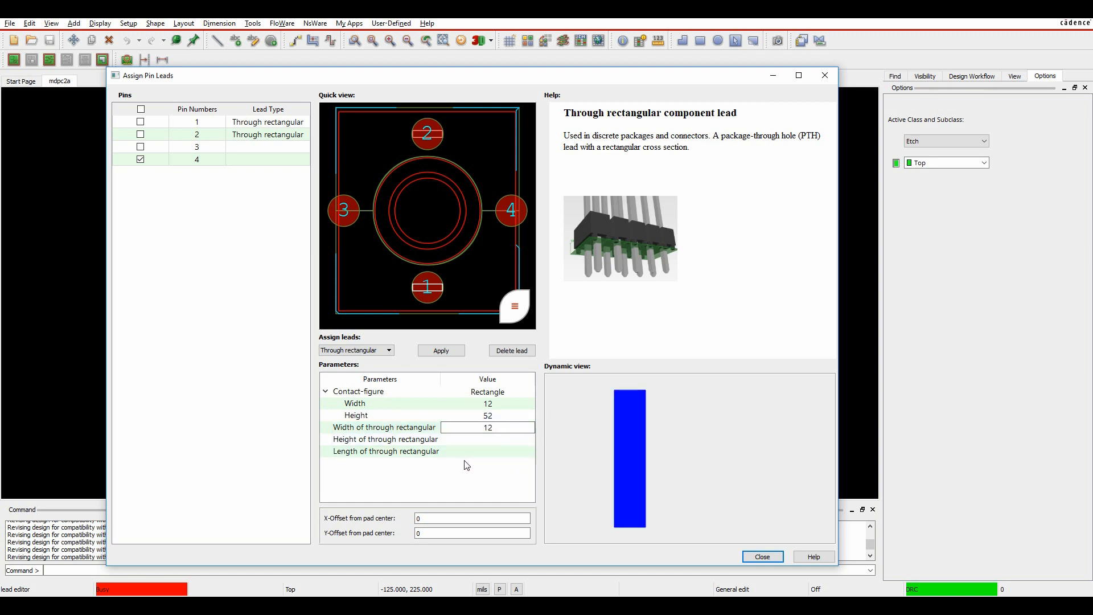
{"action": "type", "text": "12"}
{"action": "left_click", "coordinate": [488, 440]}
{"action": "type", "text": "5"}
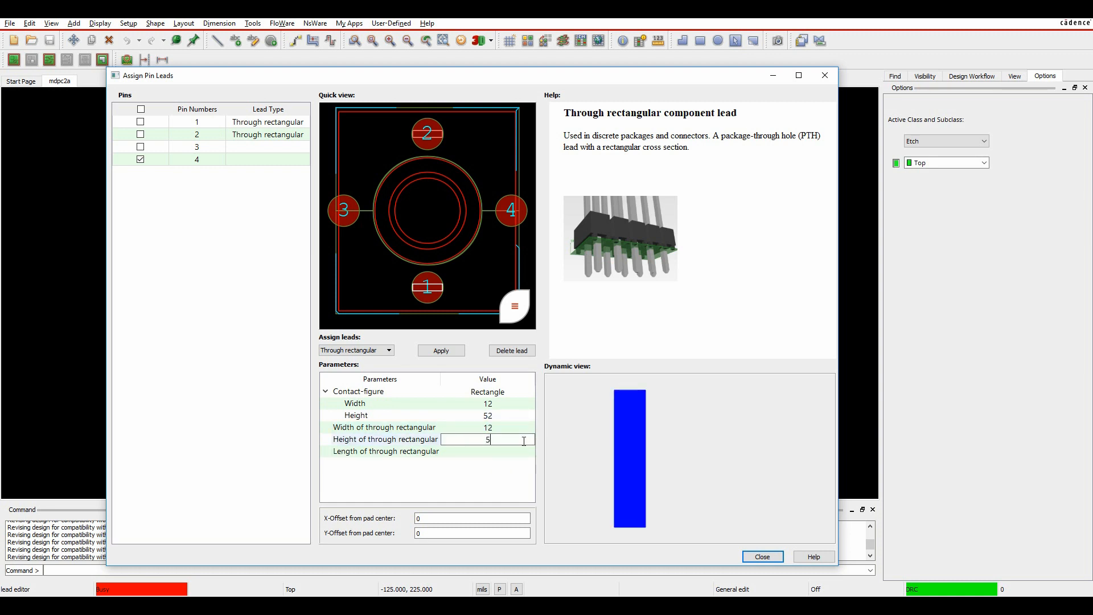
{"action": "type", "text": "2"}
{"action": "left_click", "coordinate": [494, 453]}
{"action": "left_click", "coordinate": [490, 452]}
{"action": "type", "text": "167"}
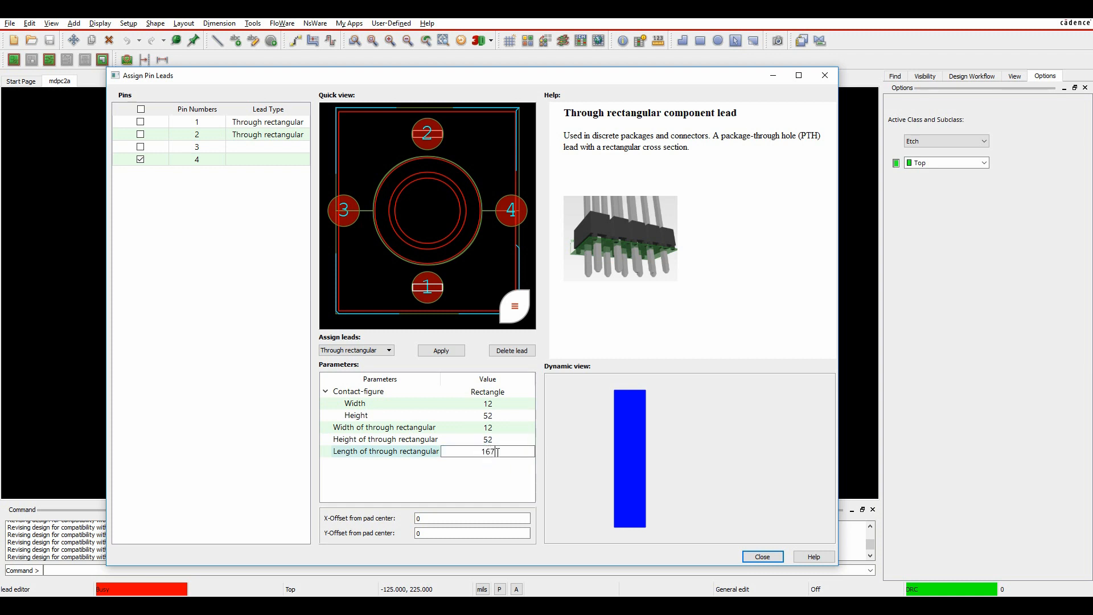
{"action": "left_click", "coordinate": [445, 351]}
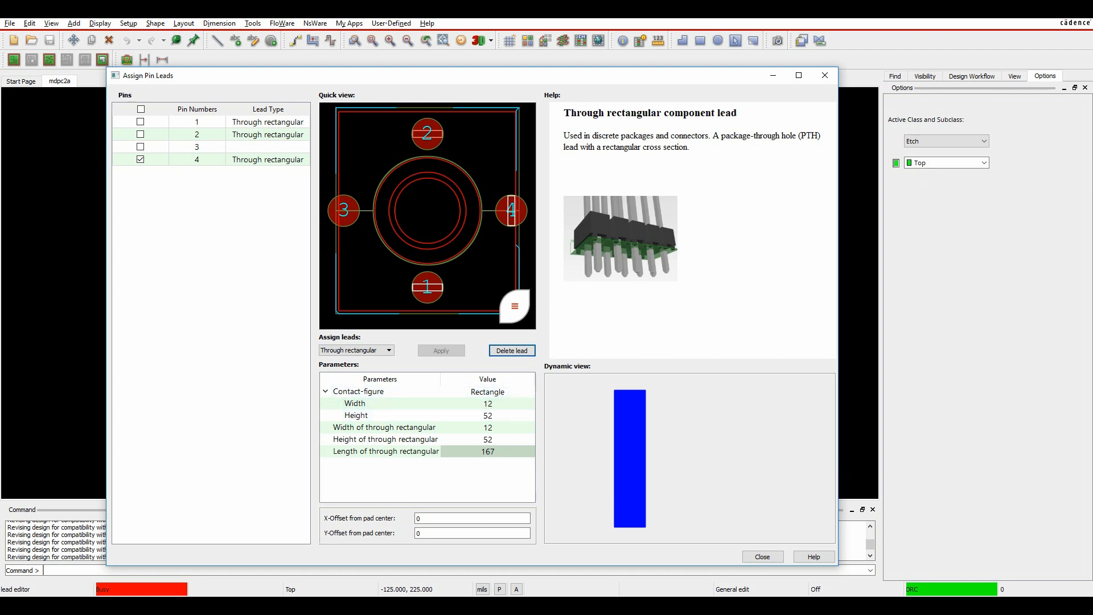
- Select only pin 3 and choose the Through rectangular lead type with a Rectangle contact figure
{"action": "left_click", "coordinate": [141, 147]}
{"action": "left_click", "coordinate": [141, 160]}
{"action": "left_click", "coordinate": [382, 350]}
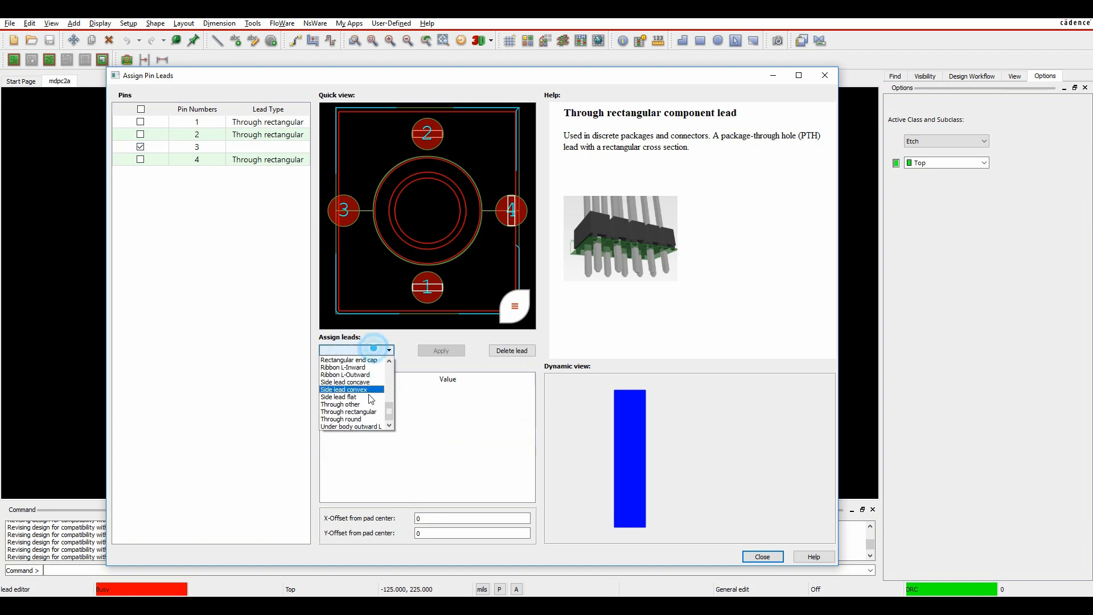
{"action": "scroll", "coordinate": [362, 409], "scroll_direction": "up", "scroll_amount": 1}
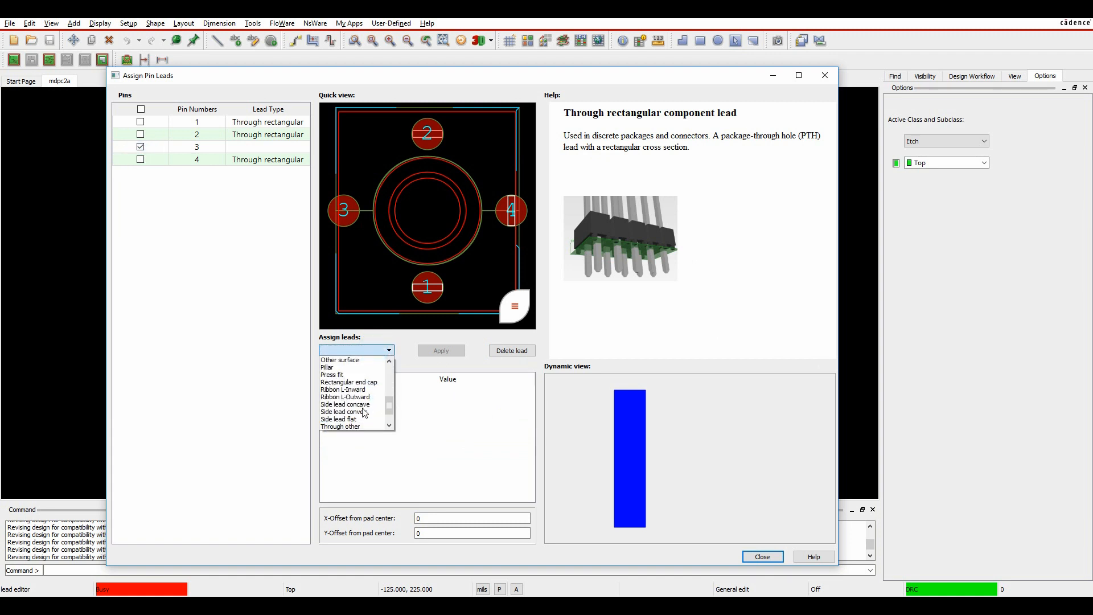
{"action": "scroll", "coordinate": [363, 410], "scroll_direction": "down", "scroll_amount": 1}
{"action": "left_click", "coordinate": [354, 412]}
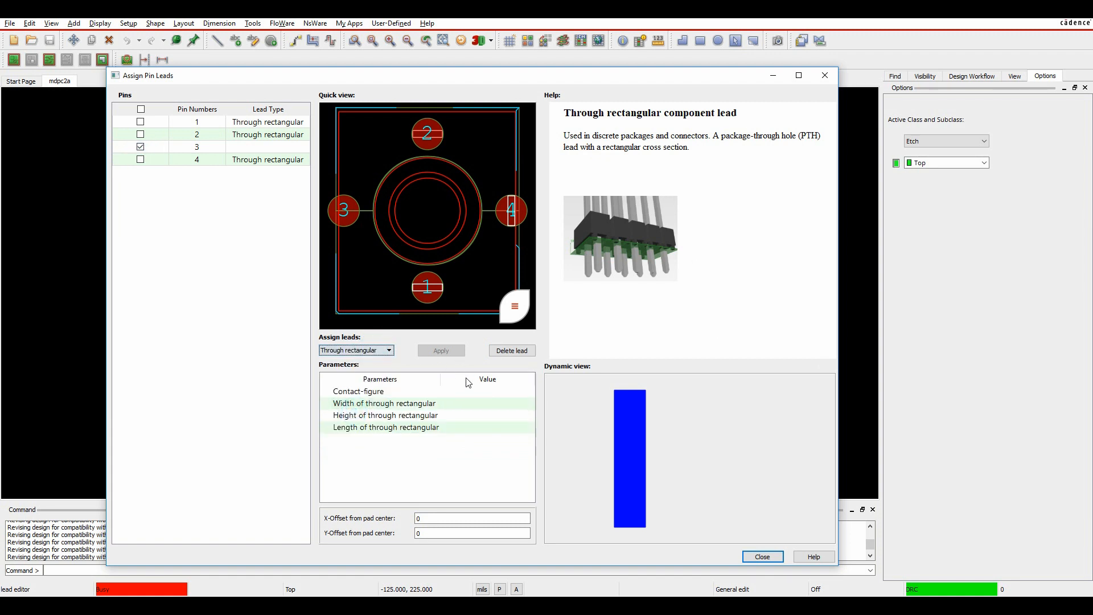
{"action": "left_click", "coordinate": [471, 391]}
{"action": "left_click", "coordinate": [471, 470]}
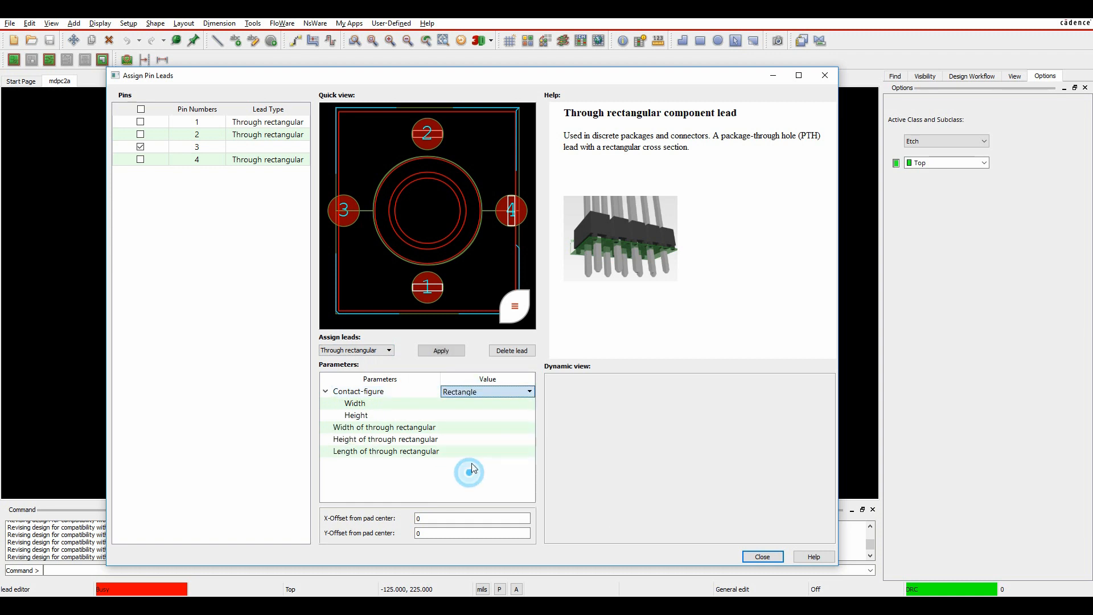
- Set pin 3's rectangular contact figure to width 8 and height 52
{"action": "left_click", "coordinate": [499, 404]}
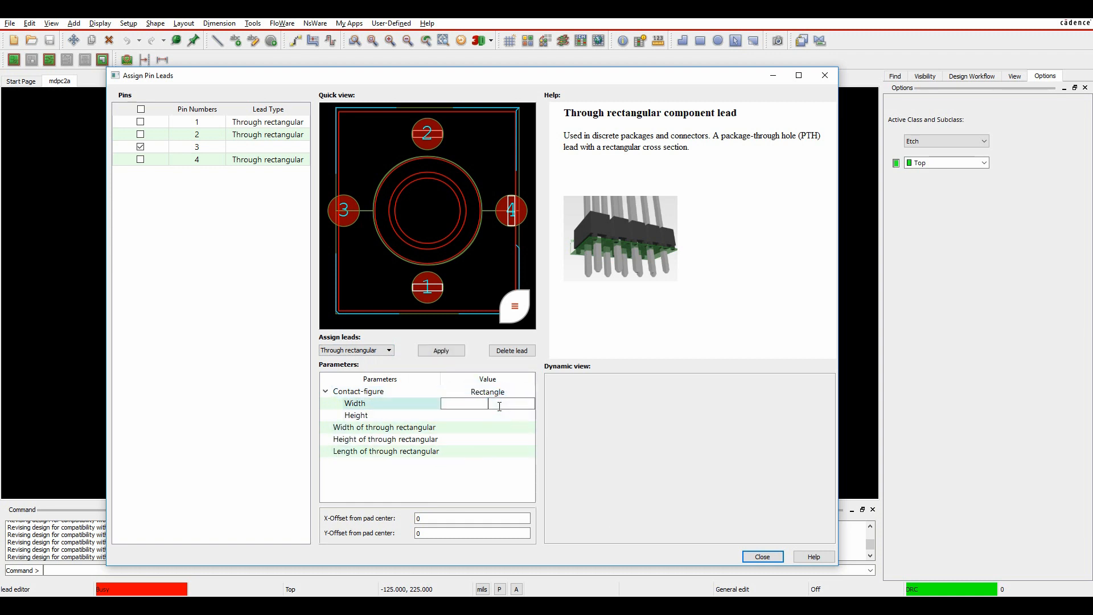
{"action": "type", "text": "8"}
{"action": "left_click", "coordinate": [492, 415]}
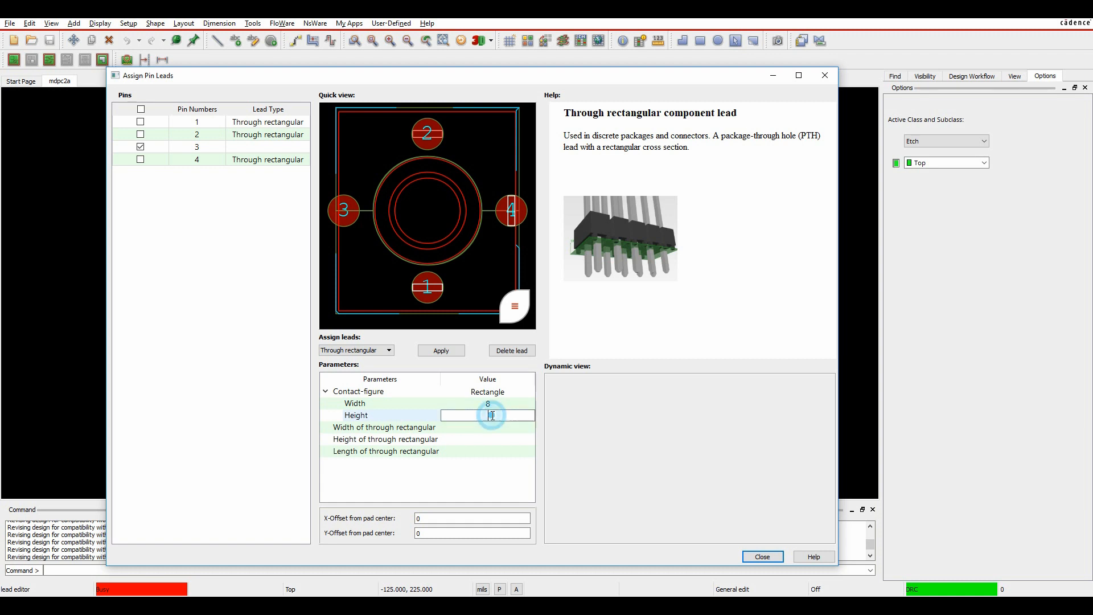
{"action": "type", "text": "52"}
- Set pin 3's through rectangular lead to width 8, height 52 and length 167, apply it, and close the pin lead assignment
{"action": "left_click", "coordinate": [492, 428]}
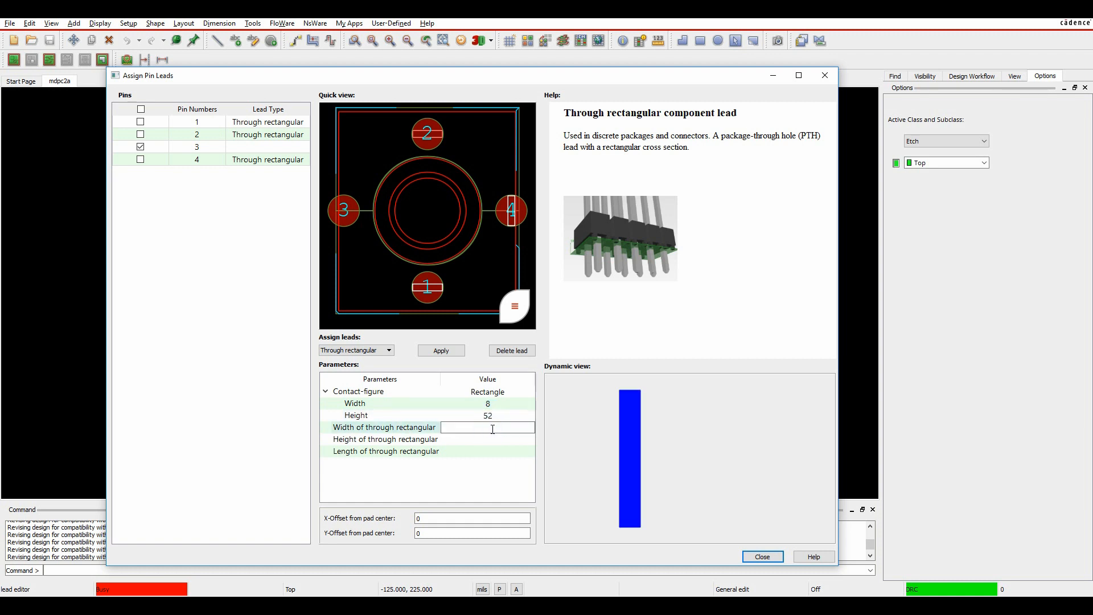
{"action": "type", "text": "8"}
{"action": "left_click", "coordinate": [487, 439]}
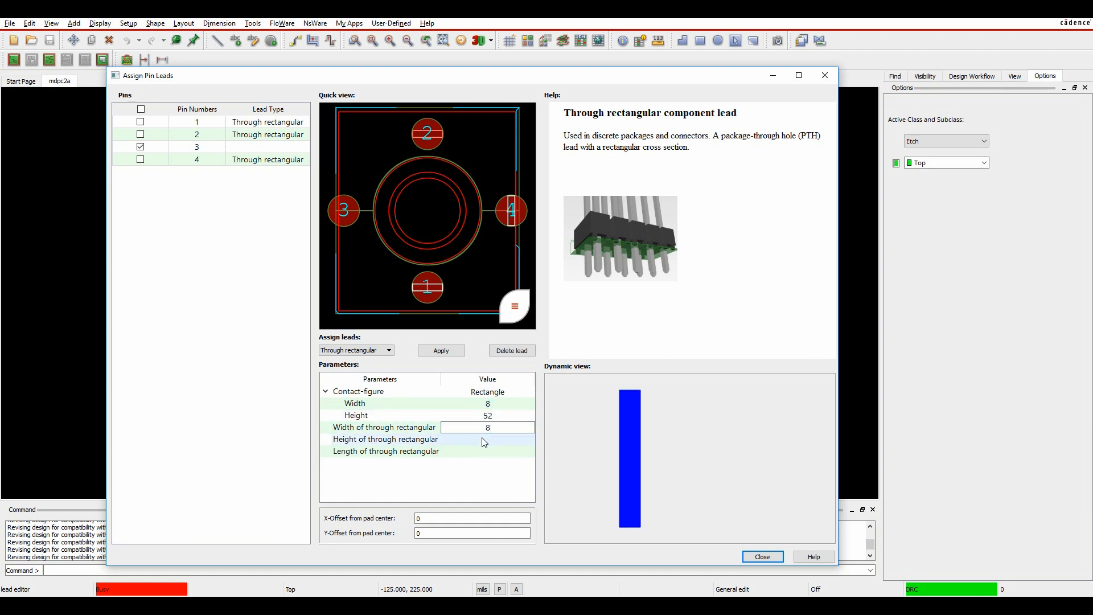
{"action": "type", "text": "52"}
{"action": "left_click", "coordinate": [505, 451]}
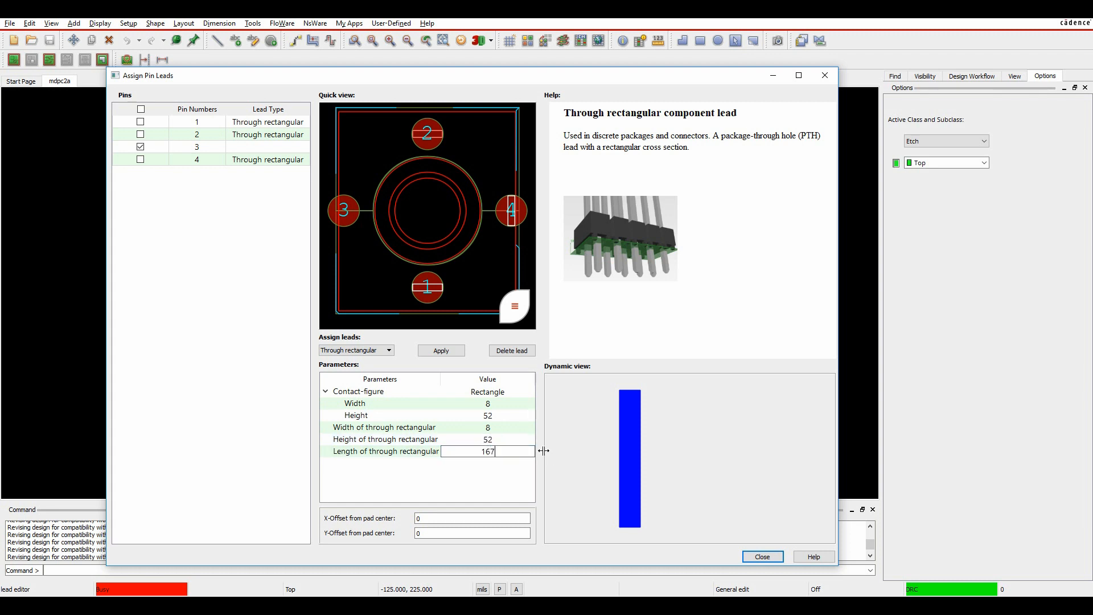
{"action": "key", "text": "Return"}
{"action": "left_click", "coordinate": [441, 350]}
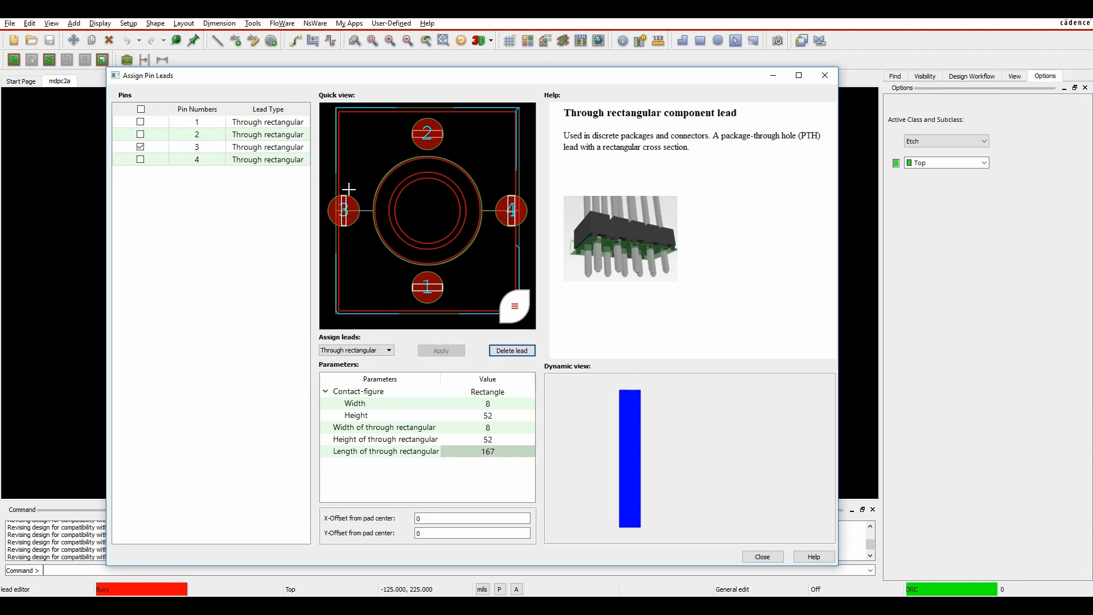
{"action": "left_click", "coordinate": [769, 557]}
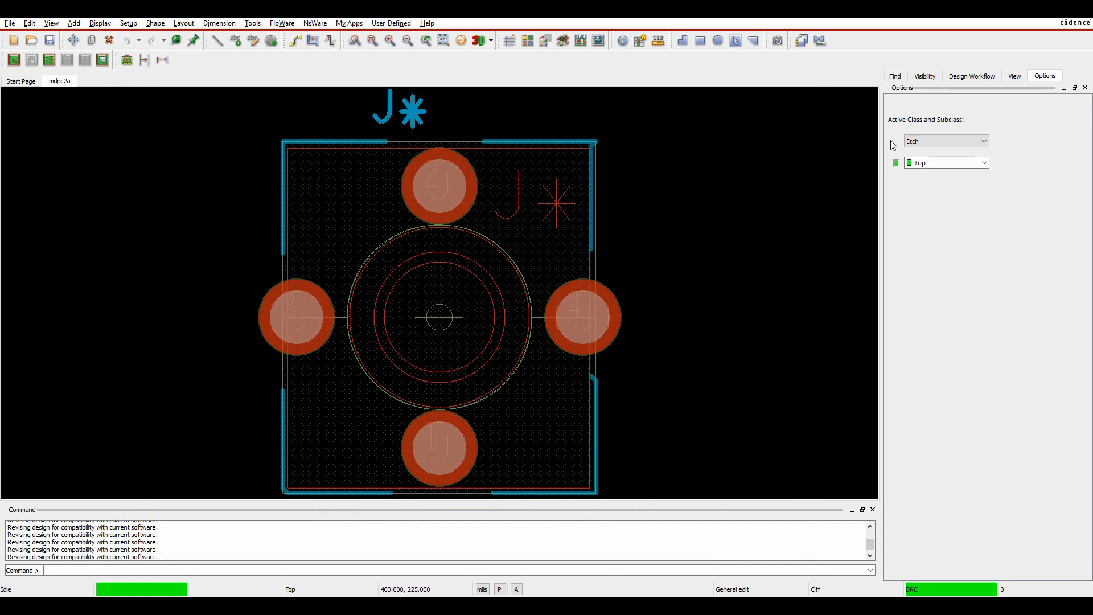
- Make Package Geometry the active class with Component_Lead as subclass, and inspect the lead outlines on the pads
{"action": "left_click", "coordinate": [934, 141]}
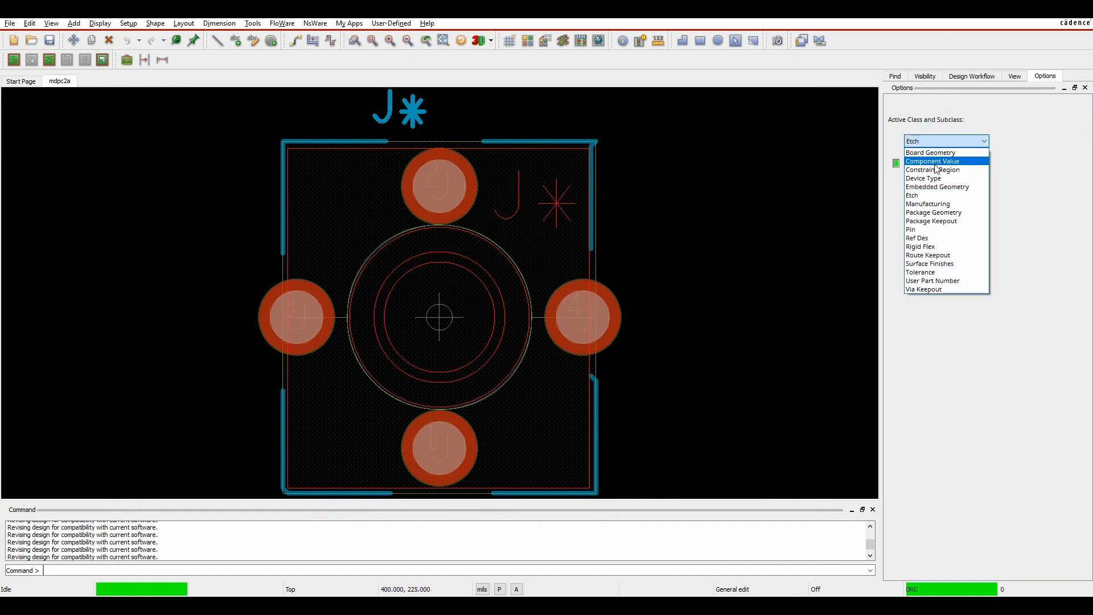
{"action": "left_click", "coordinate": [934, 212]}
{"action": "left_click", "coordinate": [927, 163]}
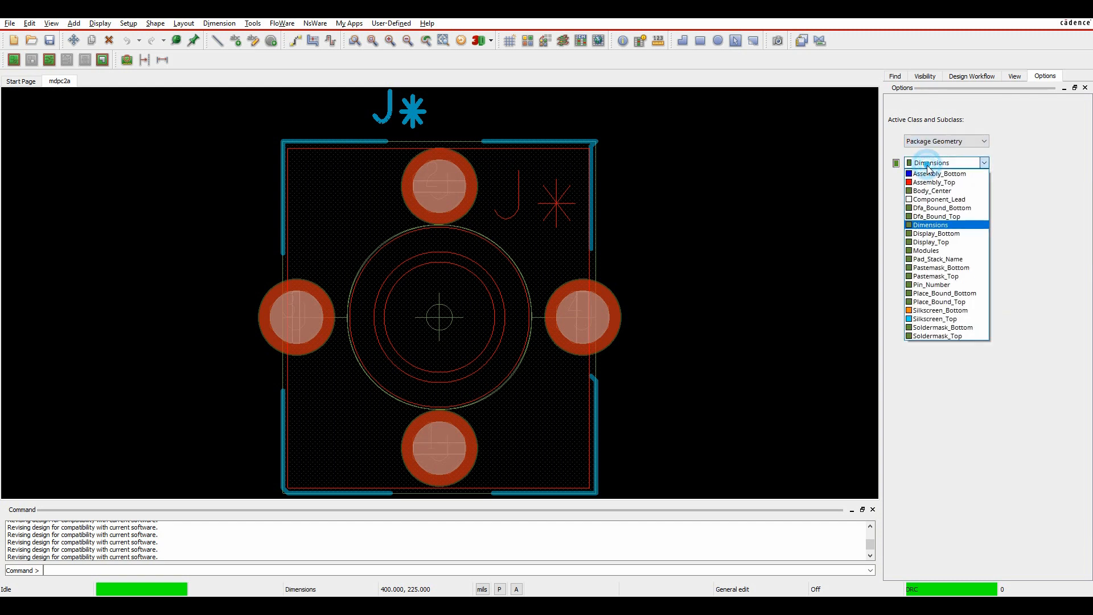
{"action": "left_click", "coordinate": [928, 200]}
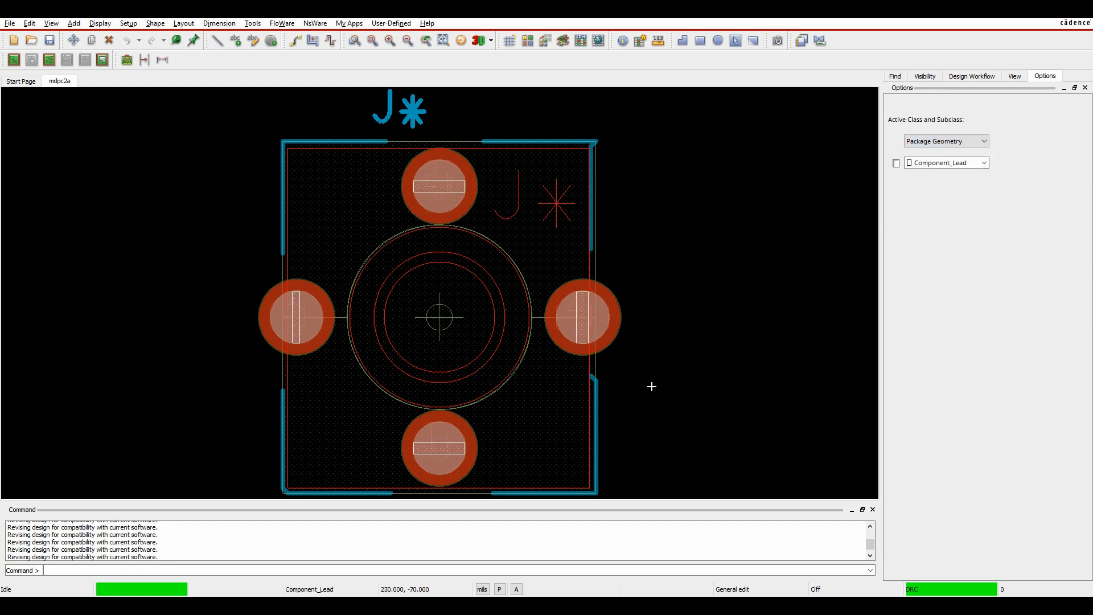
{"action": "scroll", "coordinate": [476, 154], "scroll_direction": "up", "scroll_amount": 6}
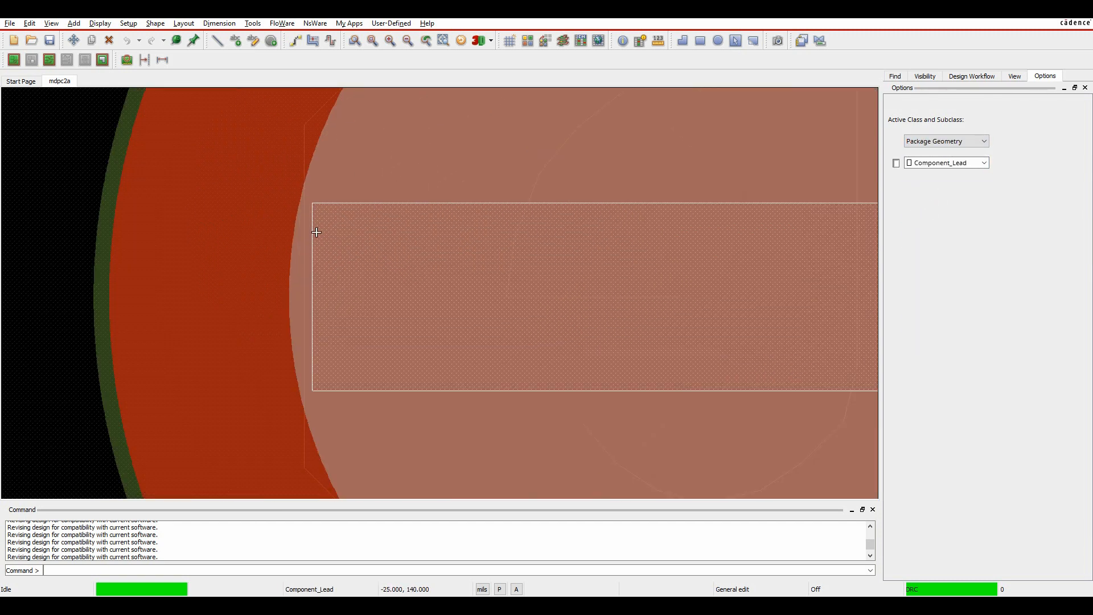
{"action": "scroll", "coordinate": [312, 142], "scroll_direction": "down", "scroll_amount": 5}
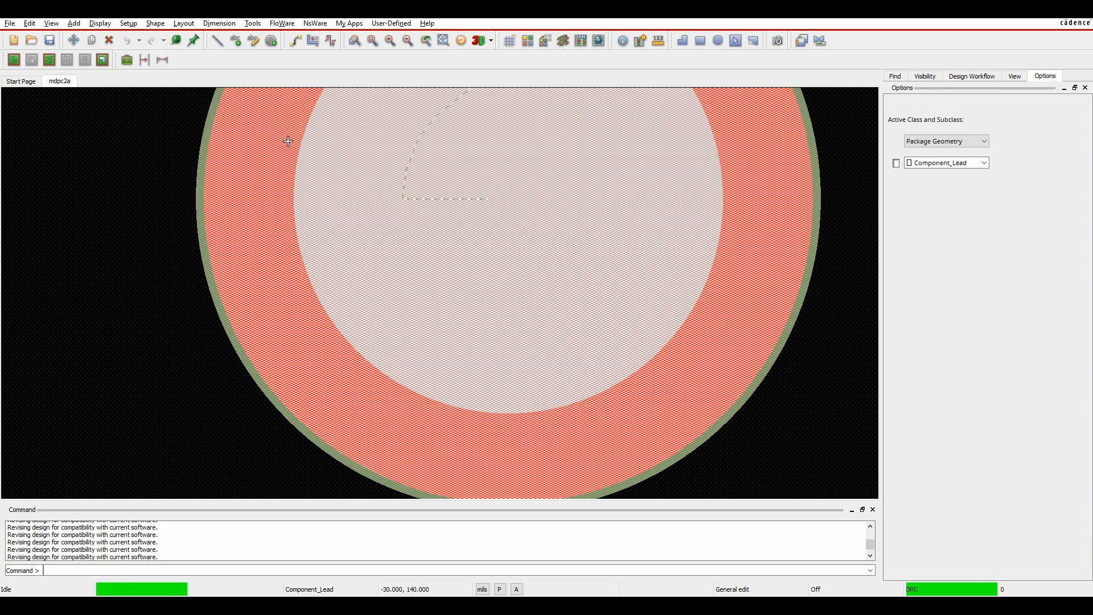
- Open the recent design led-display.dra and check the component dimensions in the led.PNG drawing in Paint
{"action": "left_click", "coordinate": [10, 23]}
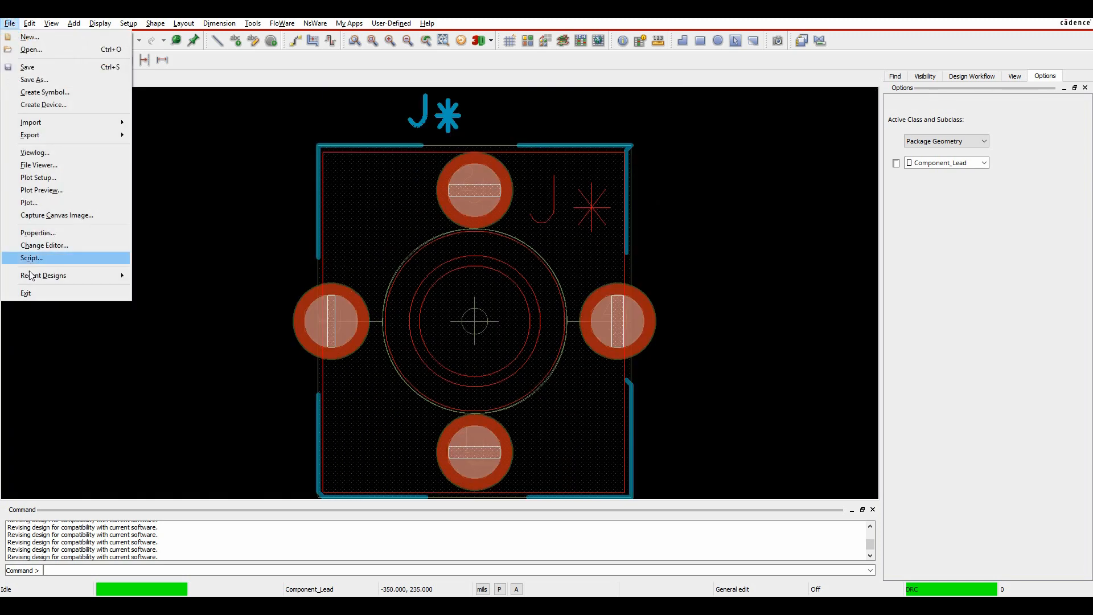
{"action": "mouse_move", "coordinate": [39, 276]}
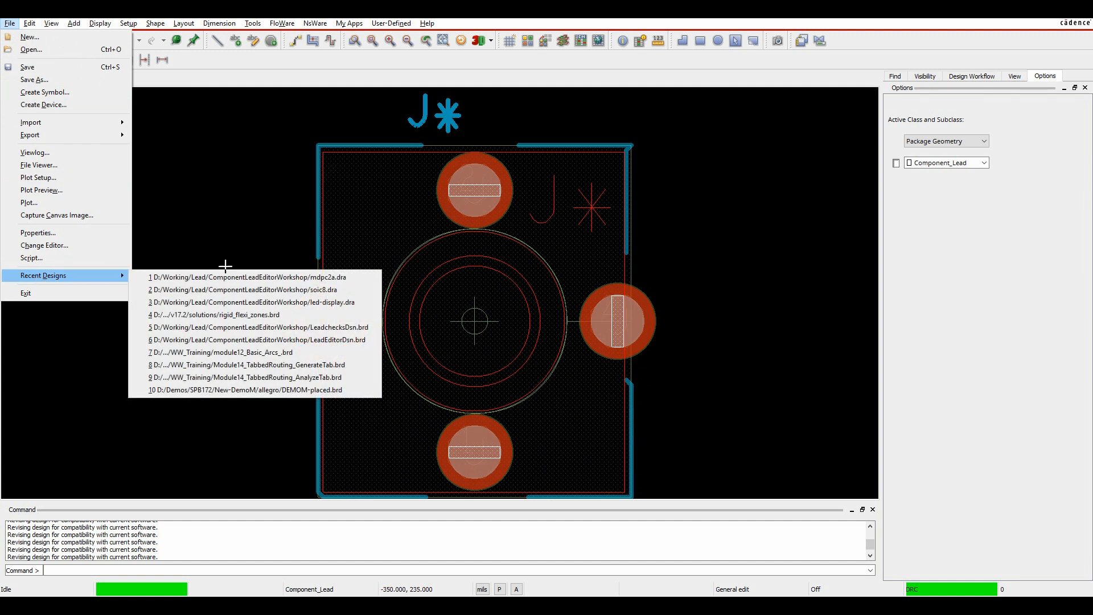
{"action": "left_click", "coordinate": [250, 302]}
{"action": "left_click", "coordinate": [589, 320]}
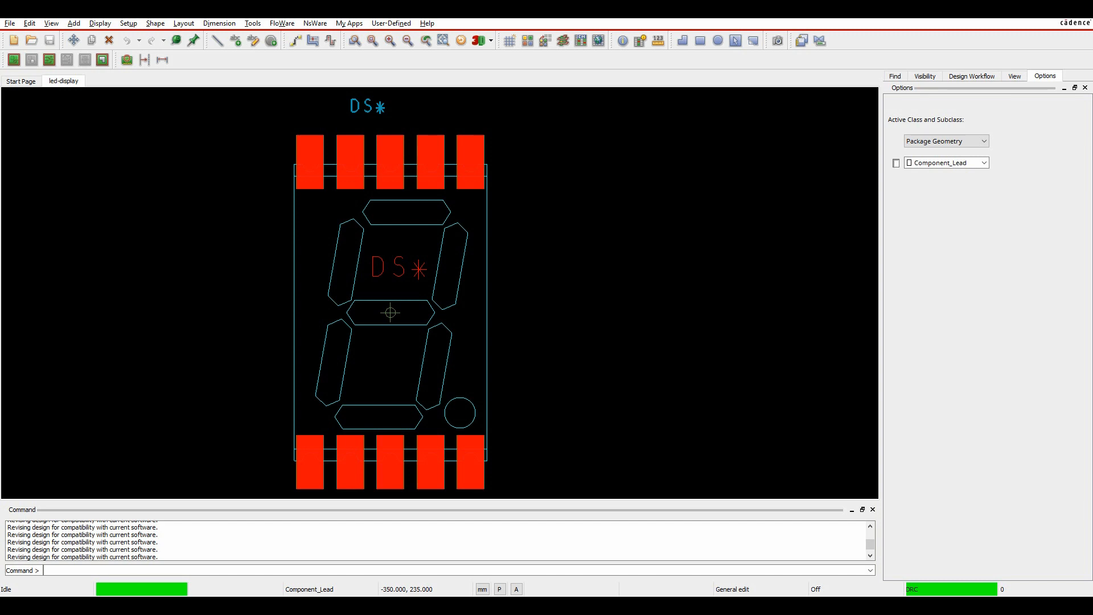
{"action": "key", "text": "alt+Tab"}
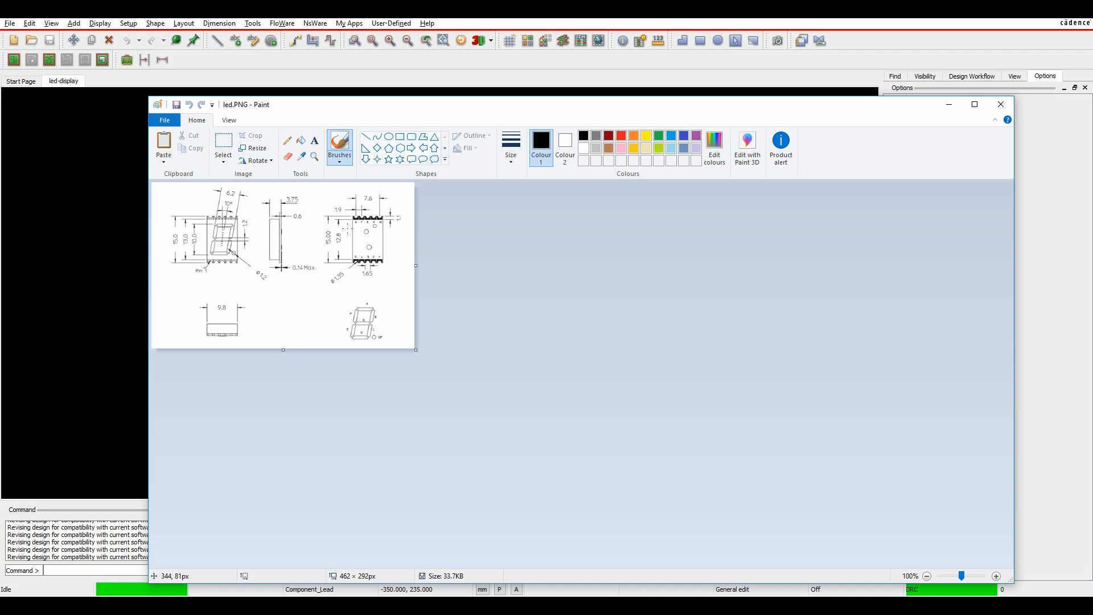
{"action": "key", "text": "alt+Tab"}
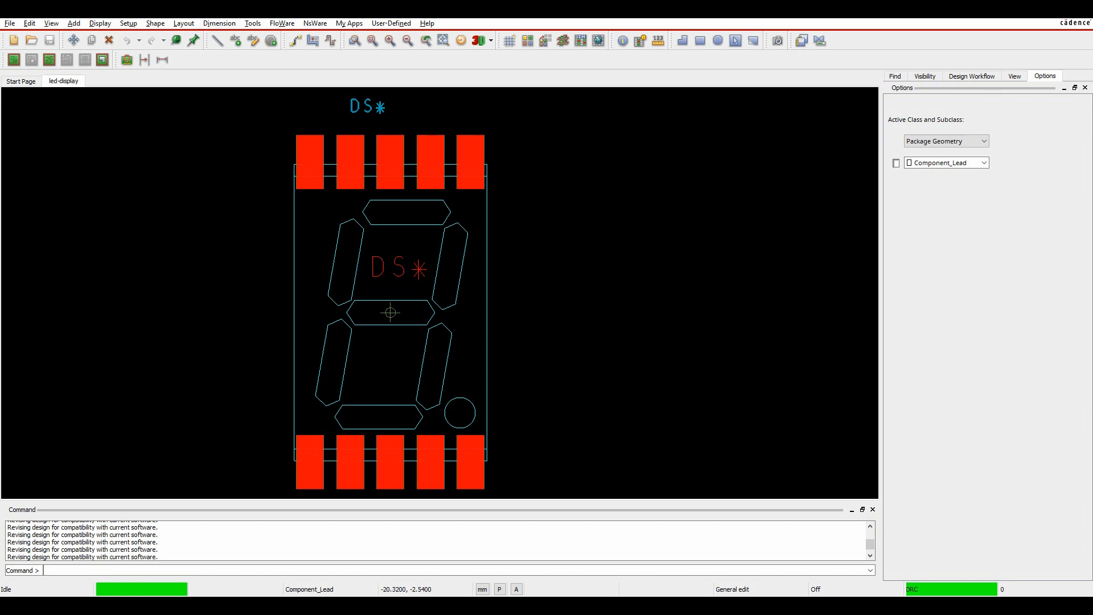
- Start assigning pin leads for the LED display, select pins 1 to 5, and choose the Side lead concave type
{"action": "left_click", "coordinate": [128, 24]}
{"action": "left_click", "coordinate": [155, 136]}
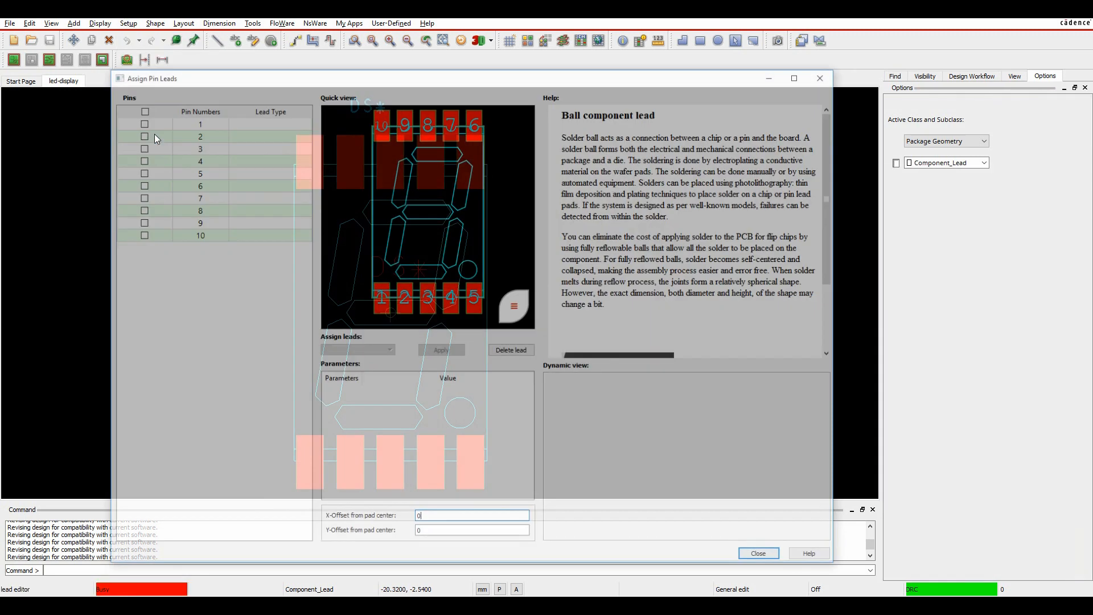
{"action": "left_click", "coordinate": [141, 121]}
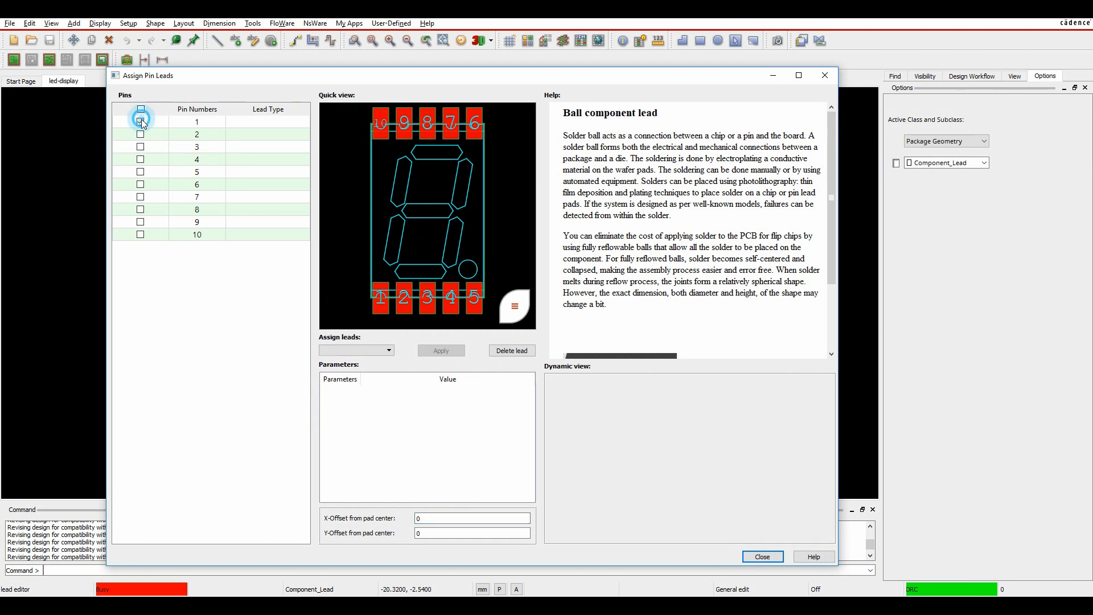
{"action": "left_click", "coordinate": [141, 159]}
{"action": "left_click", "coordinate": [141, 172]}
{"action": "left_click", "coordinate": [351, 350]}
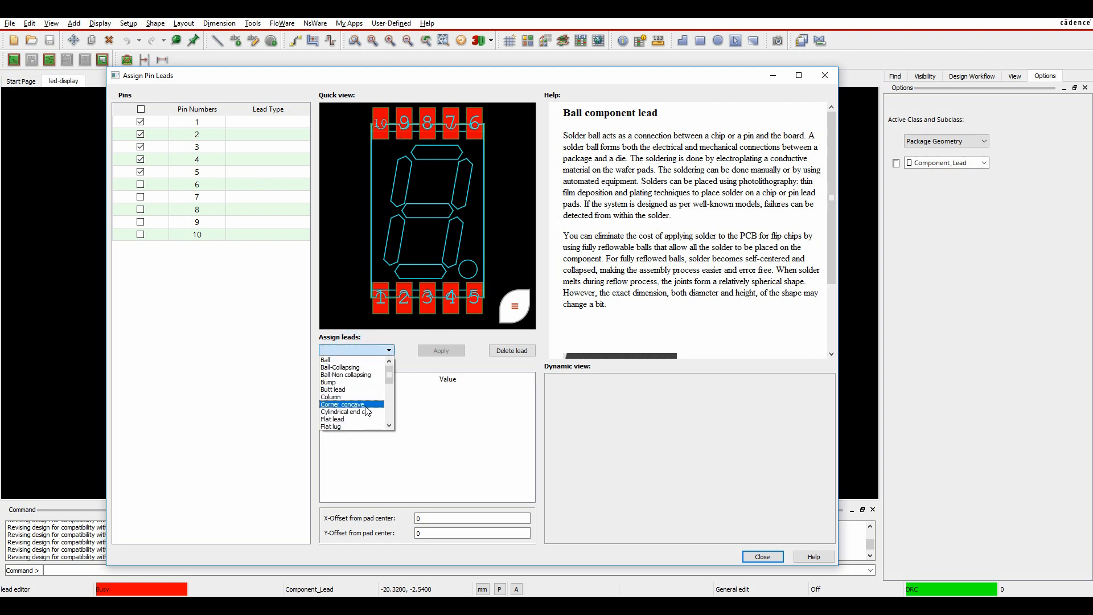
{"action": "left_click", "coordinate": [389, 386]}
{"action": "left_click_drag", "start_coordinate": [388, 385], "coordinate": [388, 411]}
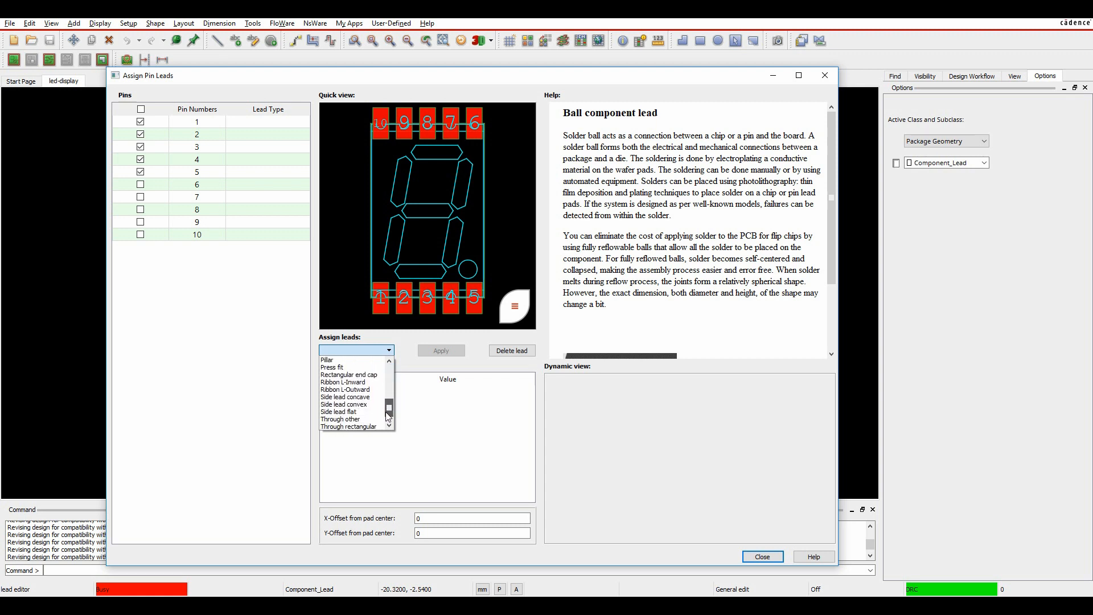
{"action": "left_click", "coordinate": [347, 396]}
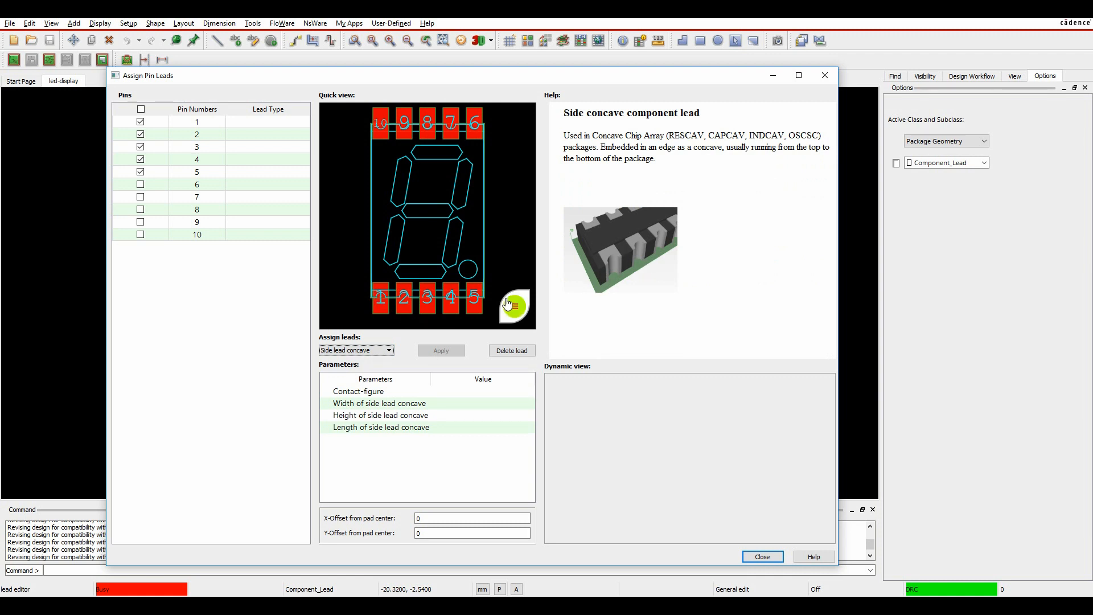
- Set the contact figure of pins 1 to 5 to Shape, using the library symbol concave-up-lead
{"action": "left_click", "coordinate": [473, 389]}
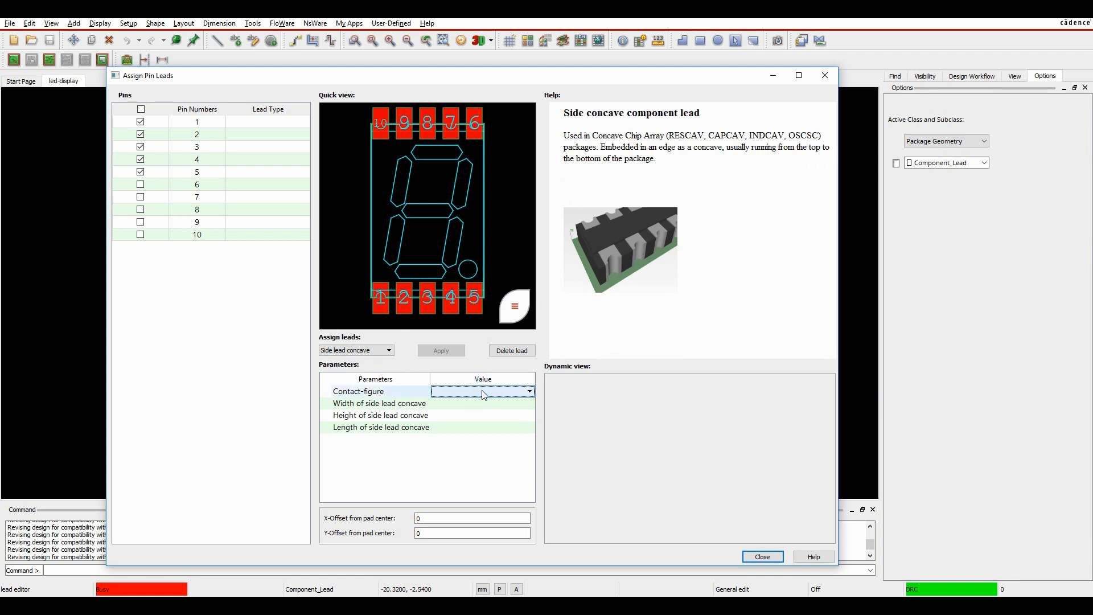
{"action": "left_click", "coordinate": [472, 389]}
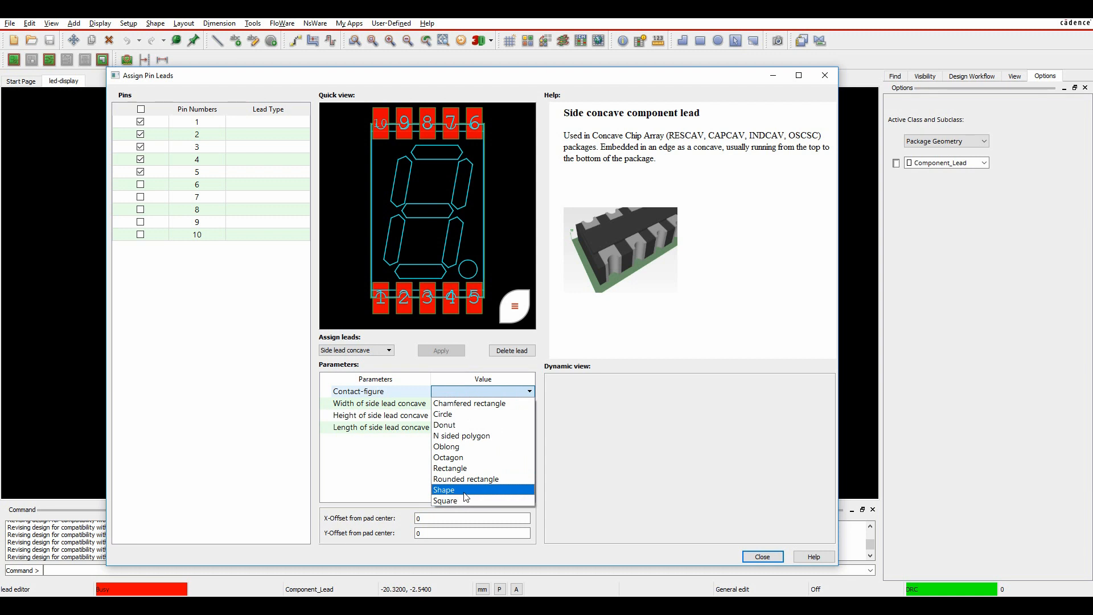
{"action": "left_click", "coordinate": [460, 490]}
{"action": "left_click", "coordinate": [499, 404]}
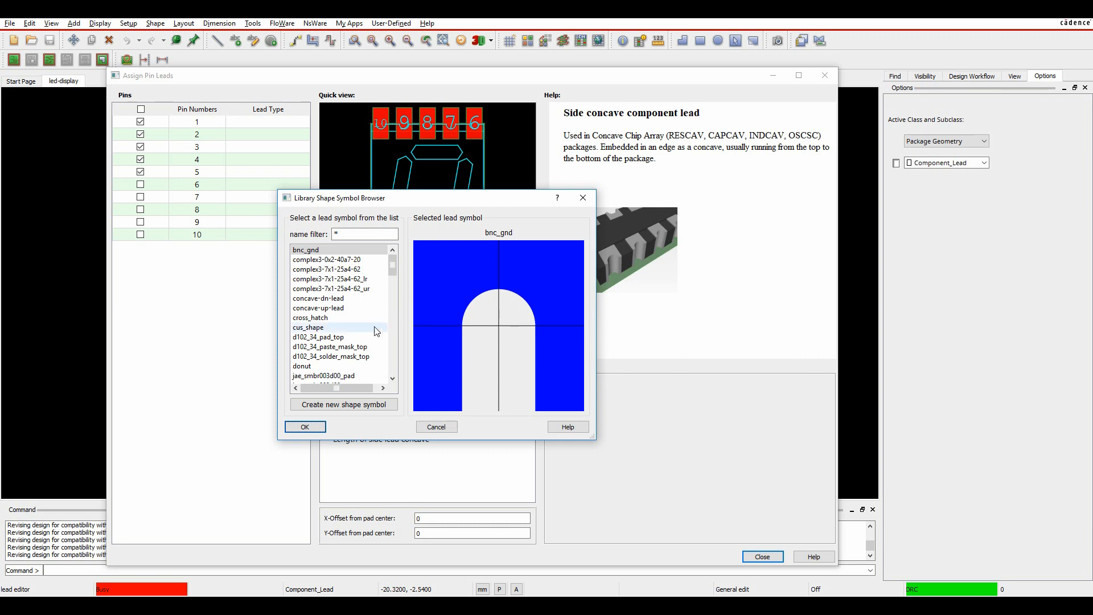
{"action": "left_click", "coordinate": [327, 309]}
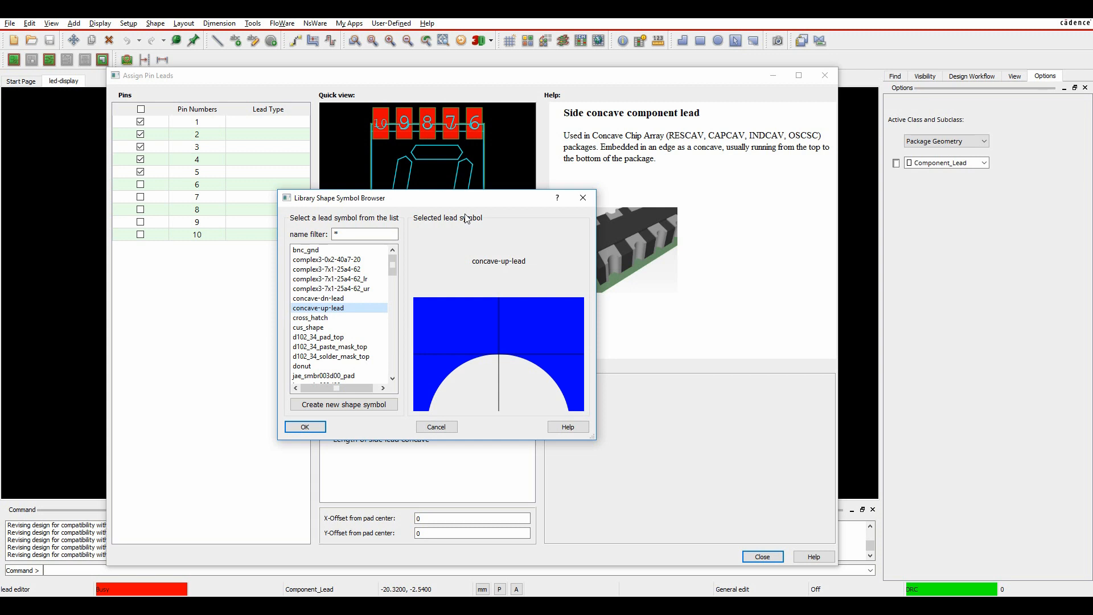
{"action": "left_click", "coordinate": [312, 432]}
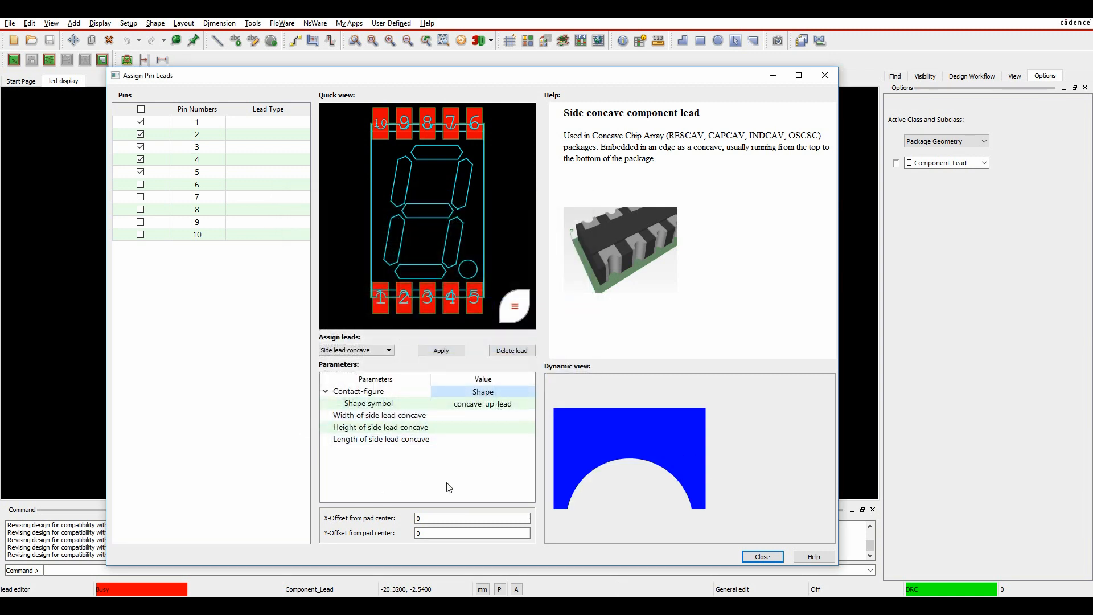
- Set the side concave leads of pins 1 to 5 to width 1.65, height 1.1 and length 0.6
{"action": "left_click", "coordinate": [482, 415]}
{"action": "type", "text": "1."}
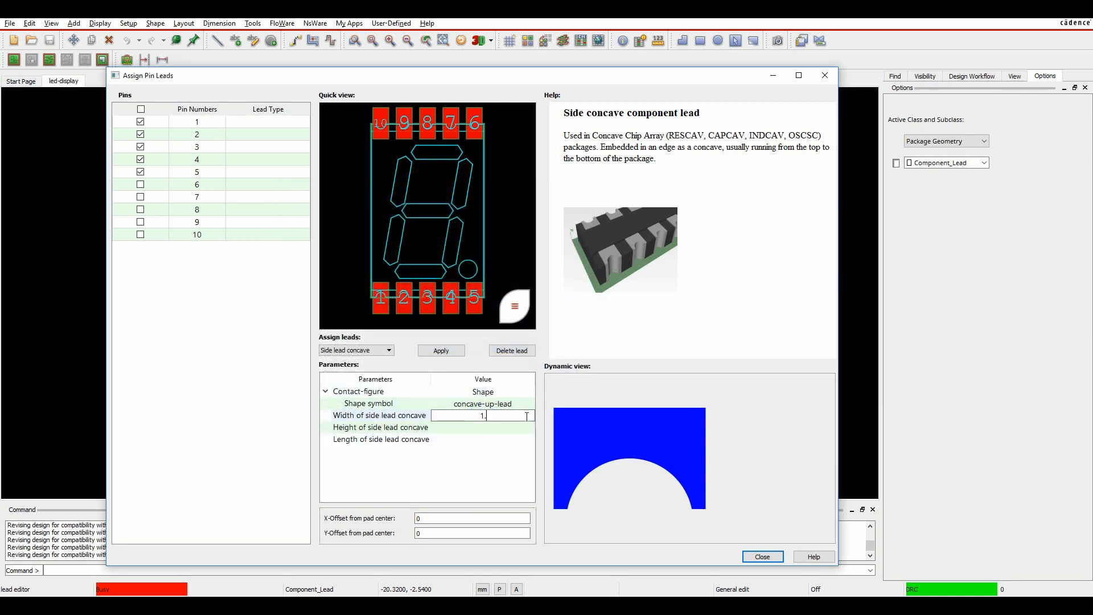
{"action": "type", "text": "65"}
{"action": "key", "text": "Tab"}
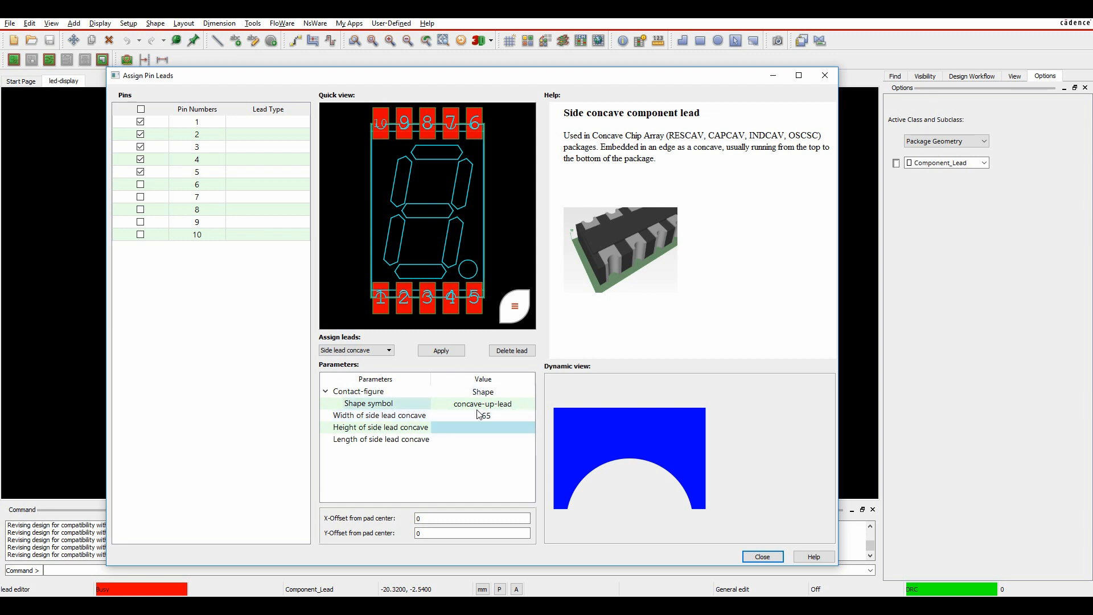
{"action": "left_click", "coordinate": [495, 427]}
{"action": "type", "text": "1.1"}
{"action": "key", "text": "Tab"}
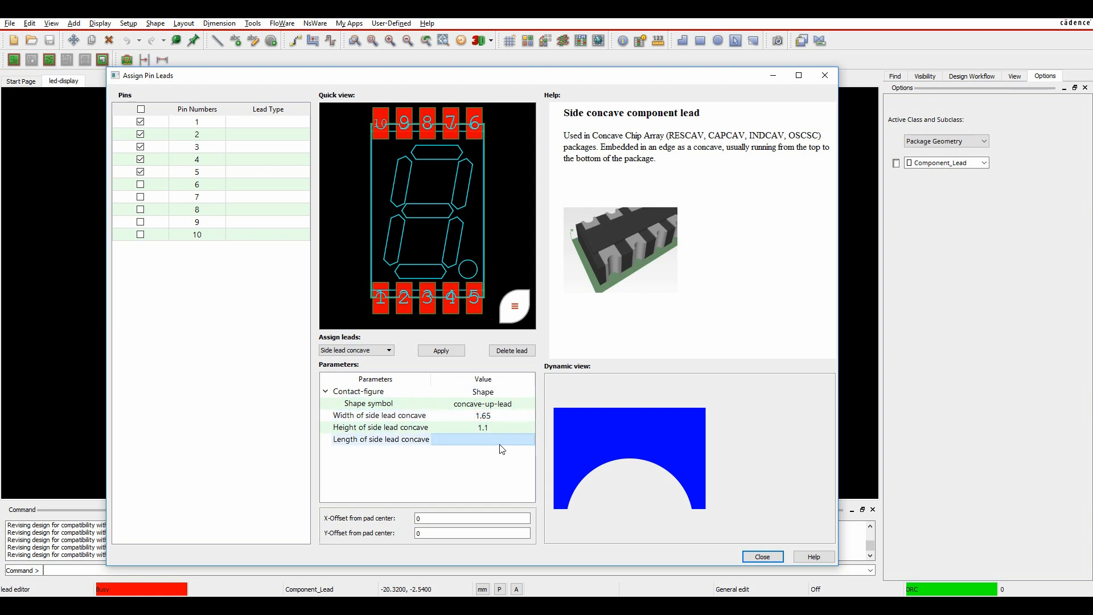
{"action": "left_click", "coordinate": [497, 439]}
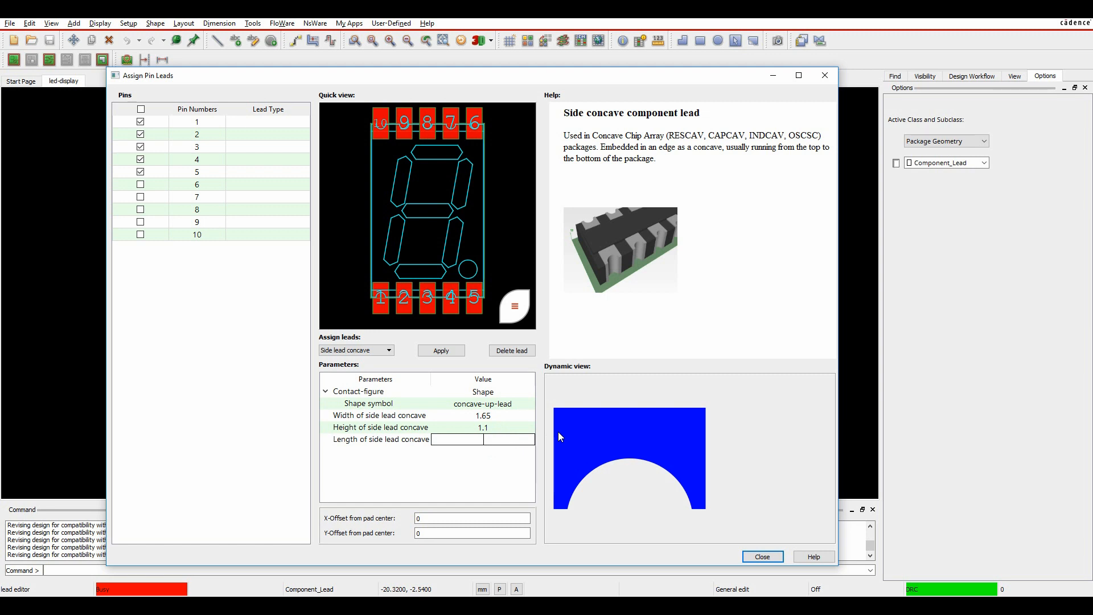
{"action": "type", "text": "0.6"}
{"action": "key", "text": "Tab"}
- Set the Y-offset from pad center to 0.55 and apply the lead to pins 1 to 5
{"action": "left_click", "coordinate": [436, 532]}
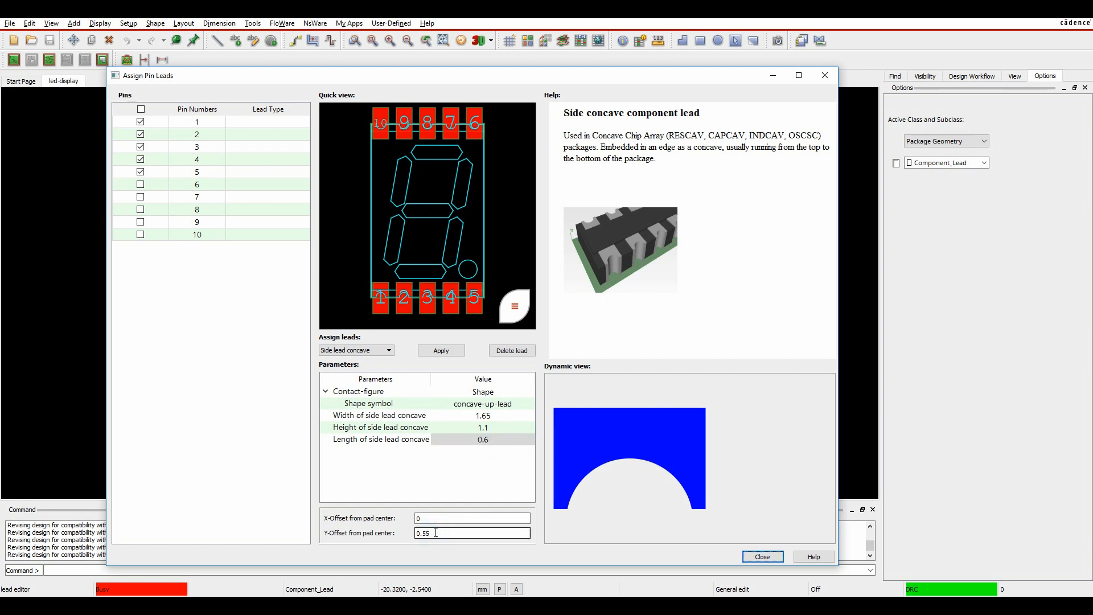
{"action": "type", "text": "0.55"}
{"action": "left_click", "coordinate": [442, 350]}
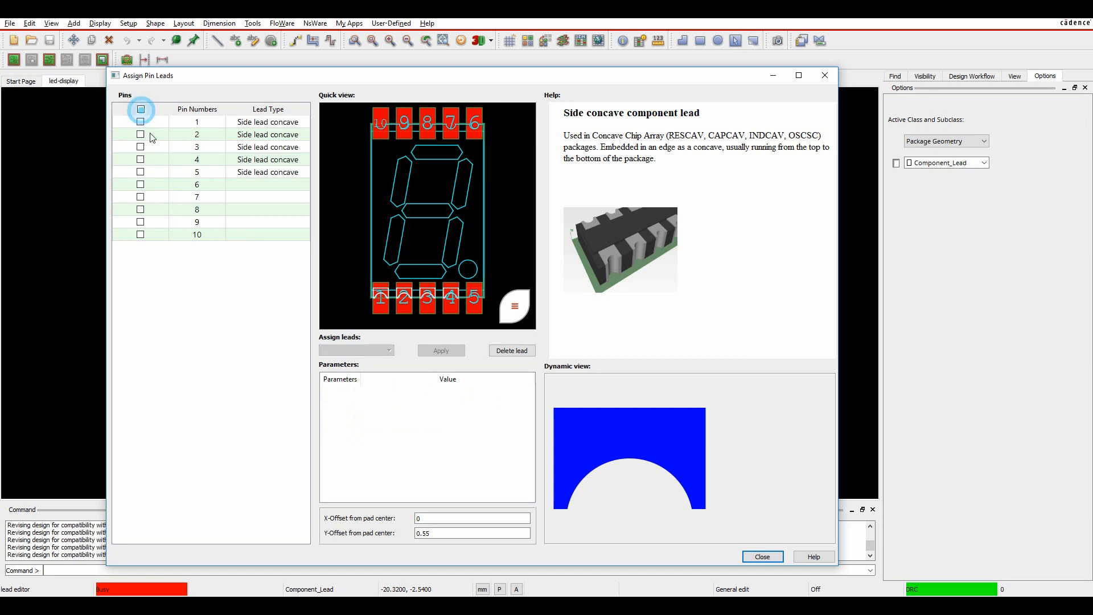
- Select only pins 6 to 10 and choose the Side lead concave type for them
{"action": "left_click", "coordinate": [140, 185]}
{"action": "left_click", "coordinate": [140, 197]}
{"action": "left_click", "coordinate": [140, 209]}
{"action": "left_click", "coordinate": [140, 222]}
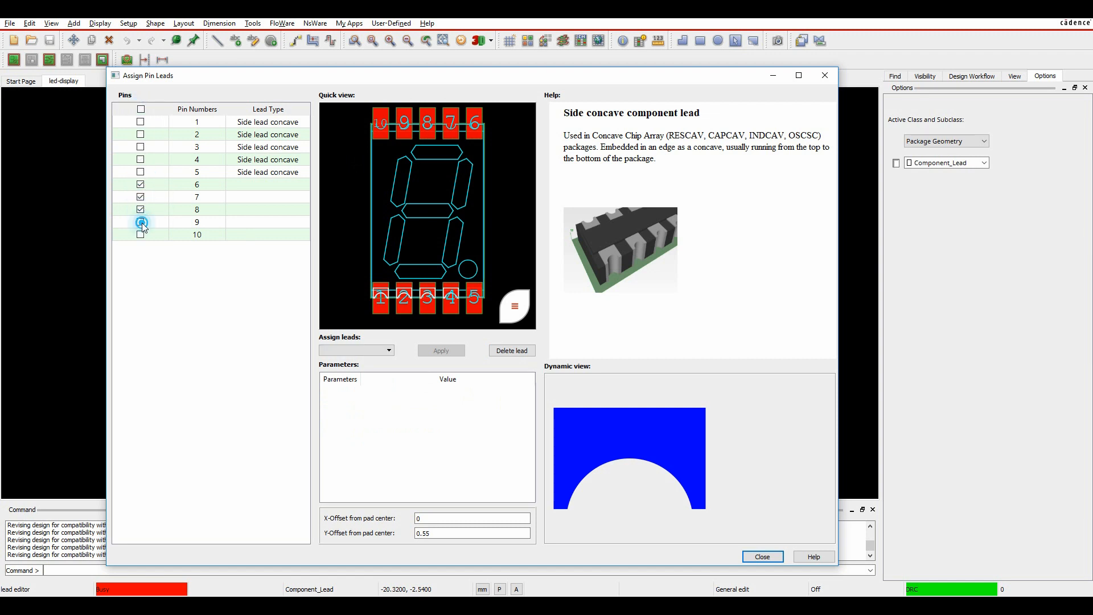
{"action": "left_click", "coordinate": [140, 234]}
{"action": "left_click", "coordinate": [357, 350]}
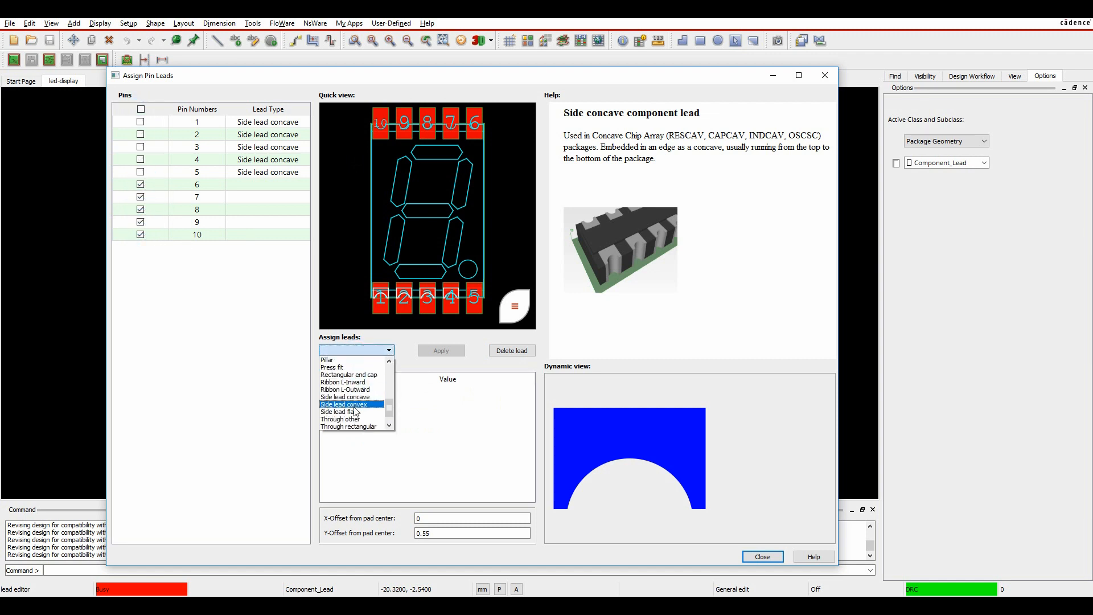
{"action": "left_click", "coordinate": [348, 397]}
- Set the contact figure of pins 6 to 10 to Shape, using the library symbol concave-dn-lead
{"action": "left_click", "coordinate": [478, 391]}
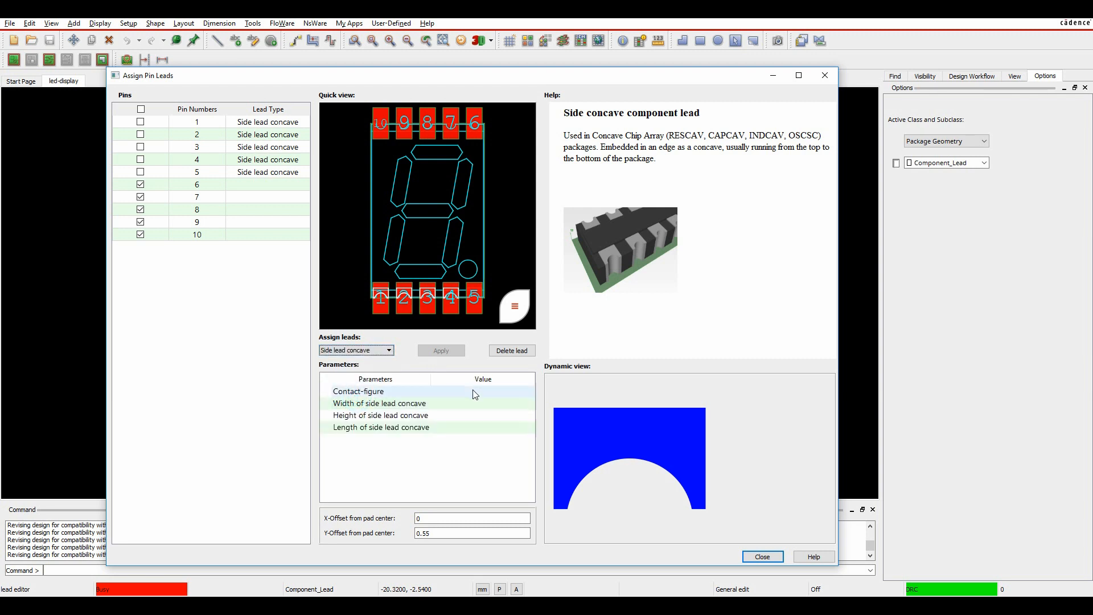
{"action": "left_click", "coordinate": [478, 391]}
{"action": "left_click", "coordinate": [444, 489]}
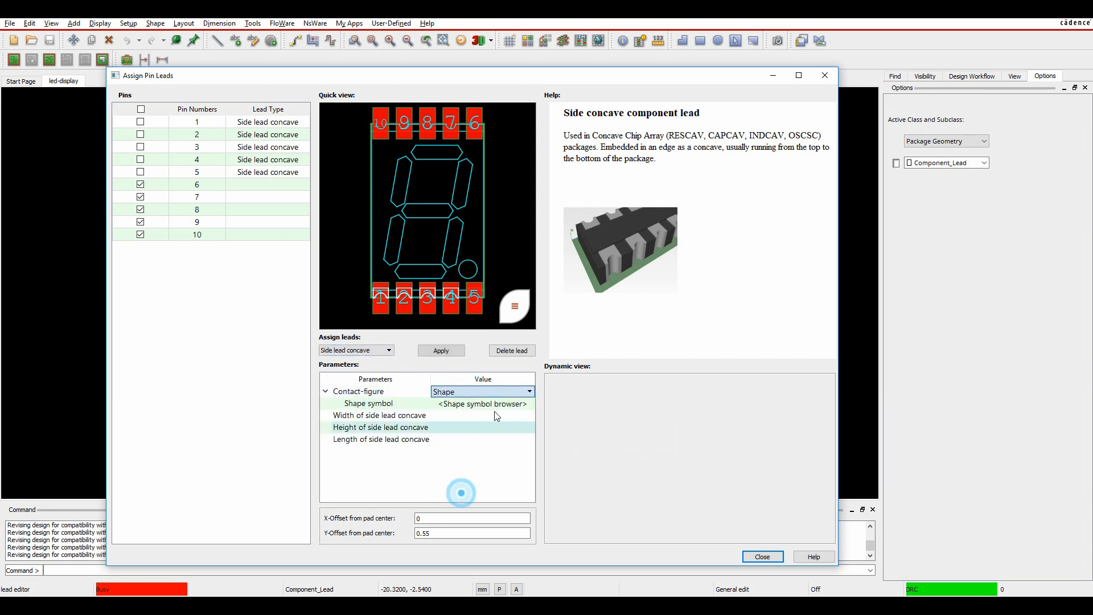
{"action": "left_click", "coordinate": [484, 403]}
{"action": "left_click", "coordinate": [322, 300]}
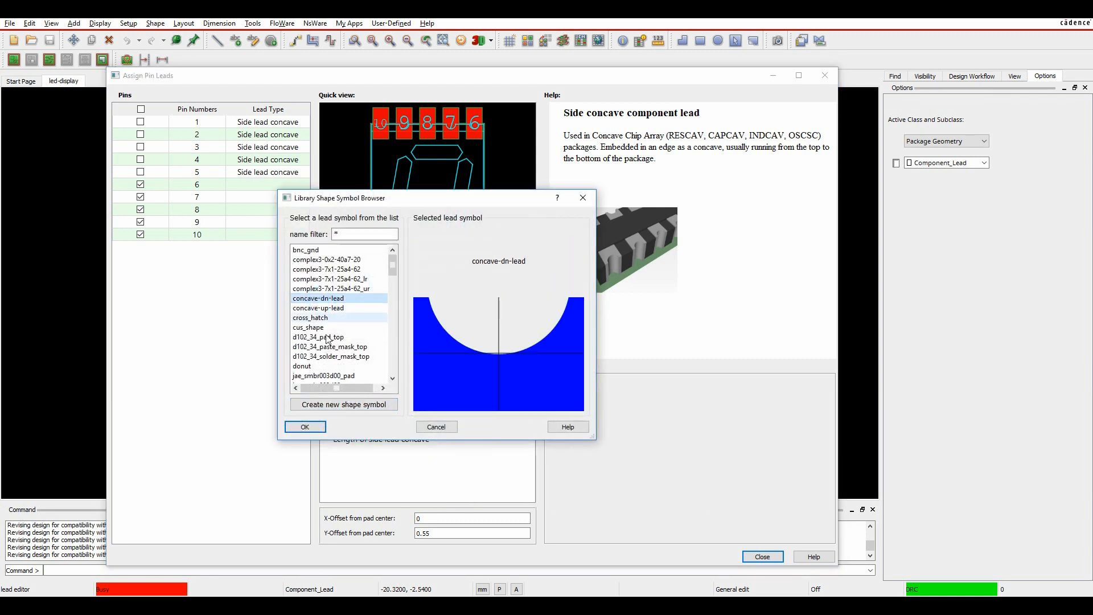
{"action": "left_click", "coordinate": [304, 426]}
- Set the side concave leads of pins 6 to 10 to width 1.65, height 1.1 and length 0.6
{"action": "left_click", "coordinate": [483, 415]}
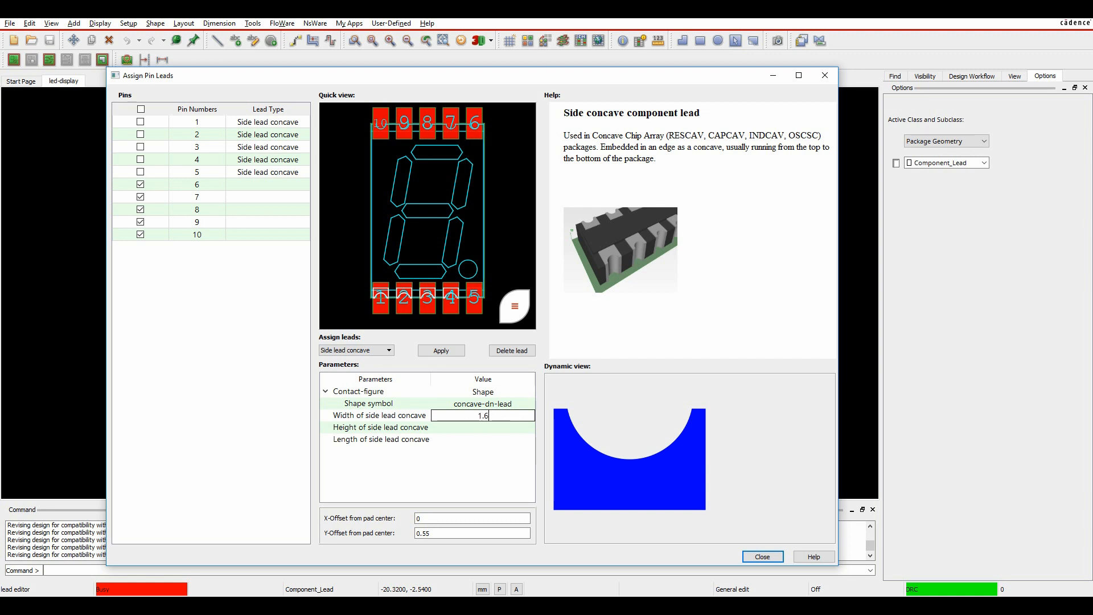
{"action": "type", "text": "5"}
{"action": "key", "text": "Tab"}
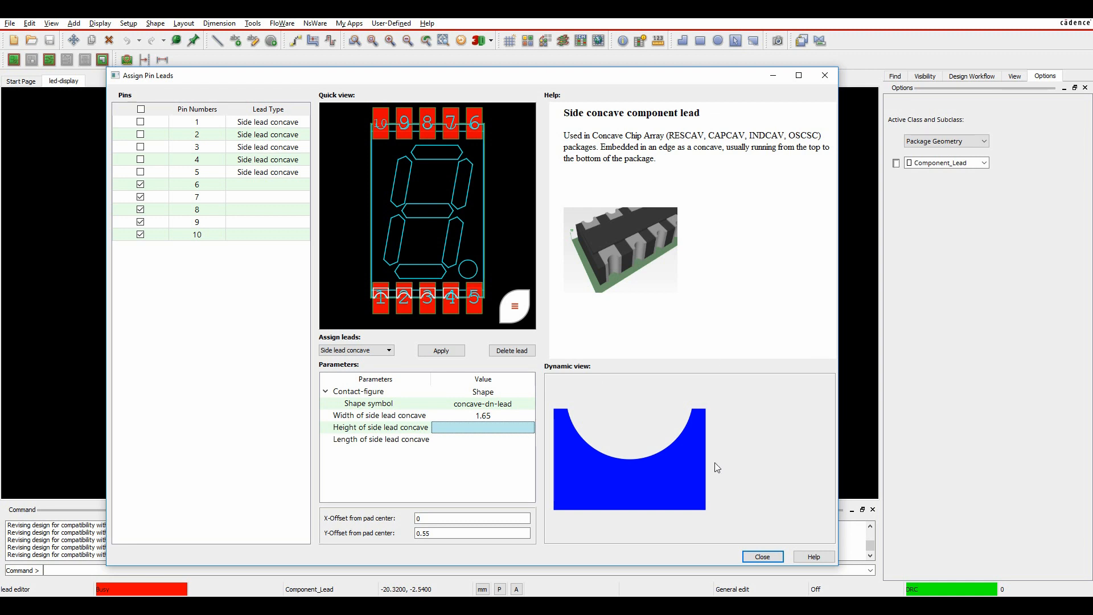
{"action": "left_click", "coordinate": [480, 428]}
{"action": "type", "text": "1.1"}
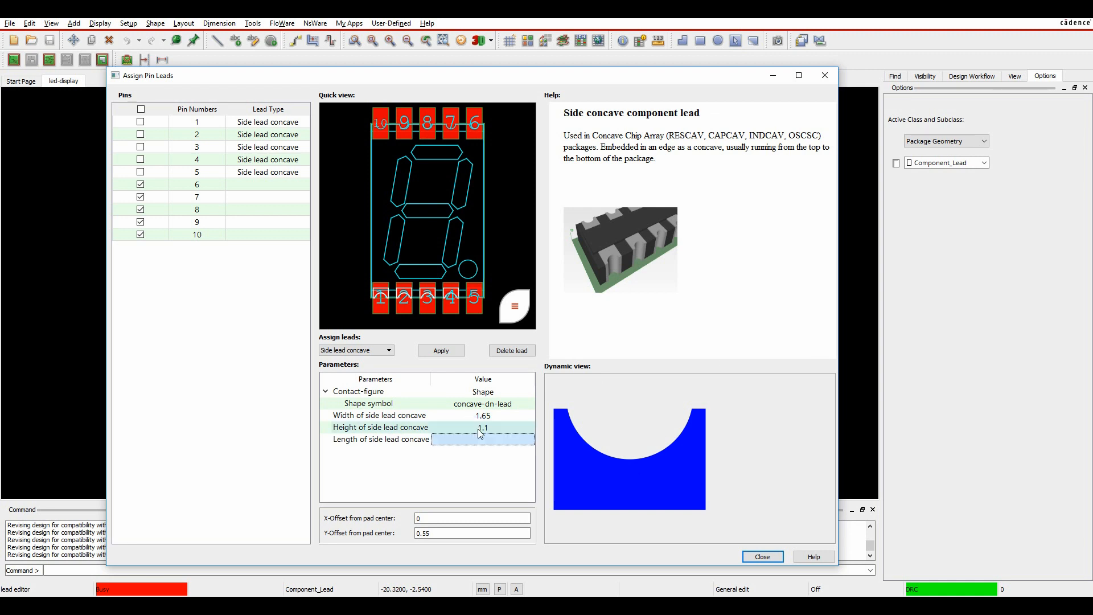
{"action": "key", "text": "Tab"}
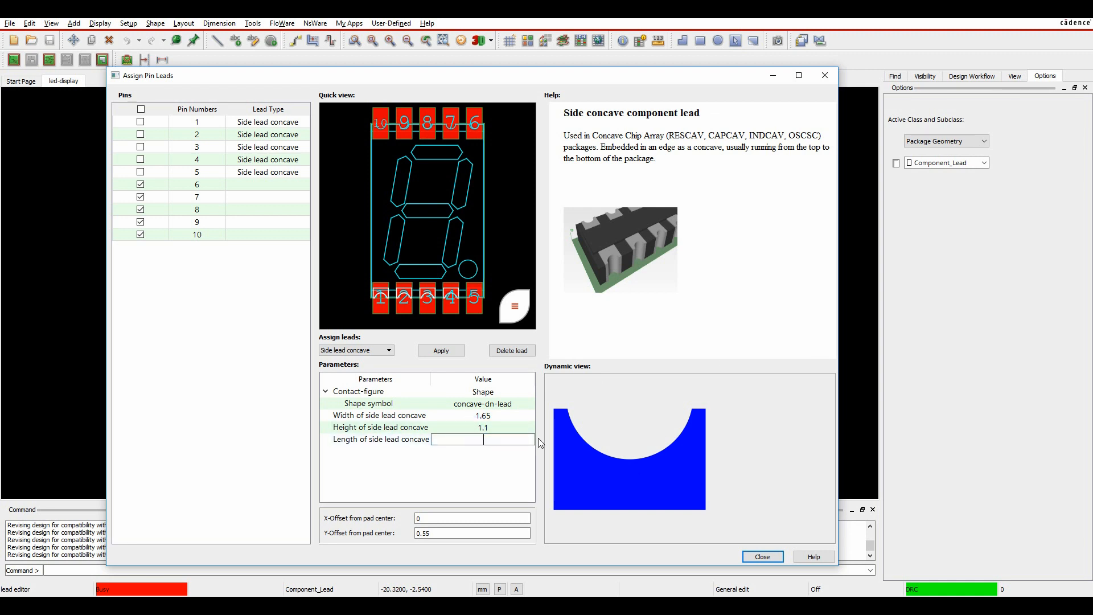
{"action": "type", "text": "0.6"}
{"action": "key", "text": "Return"}
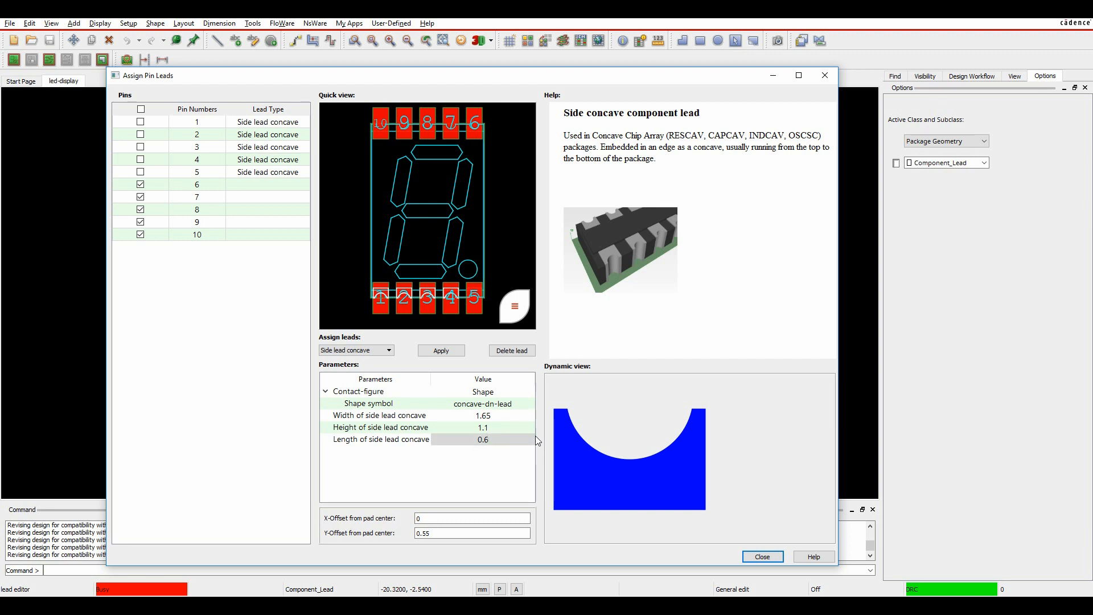
- Set the Y-offset from pad center to -0.55, apply the lead to pins 6 to 10 and close the lead assignment
{"action": "left_click", "coordinate": [418, 532]}
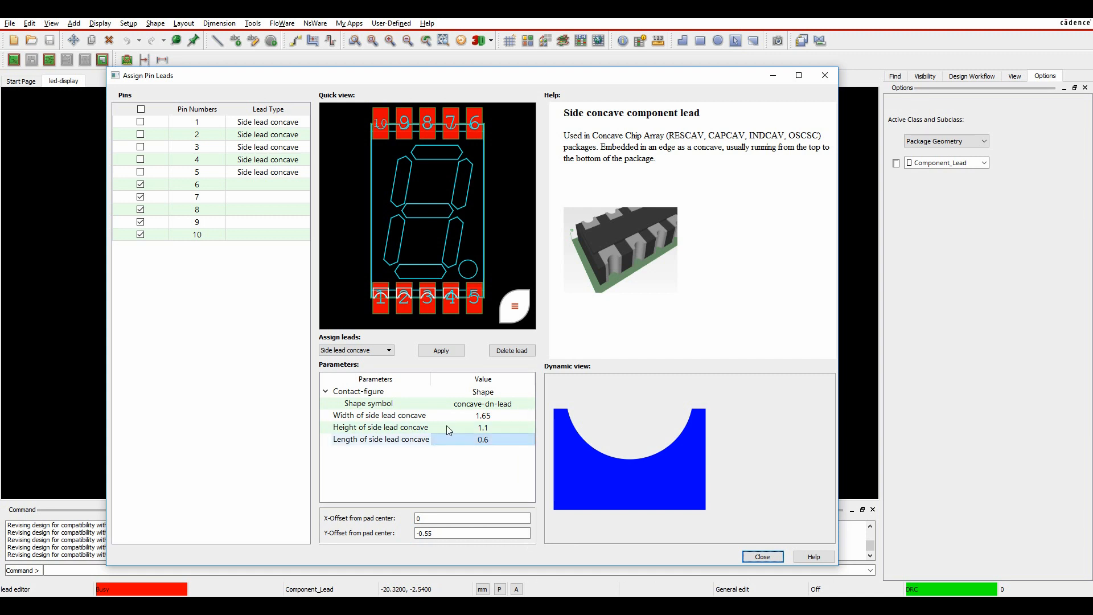
{"action": "left_click", "coordinate": [444, 351]}
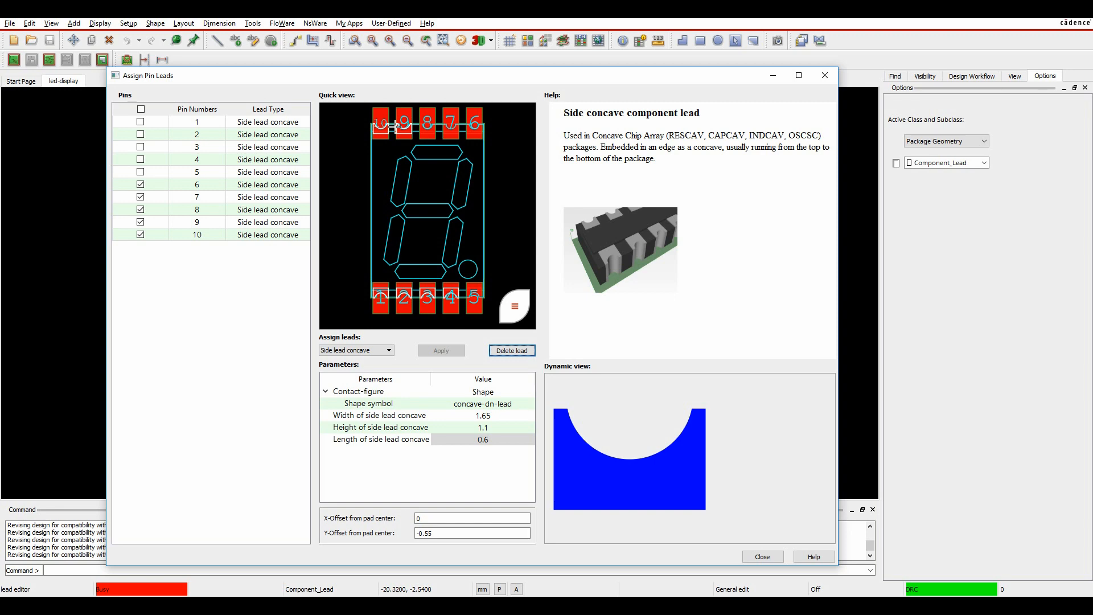
{"action": "left_click", "coordinate": [763, 556]}
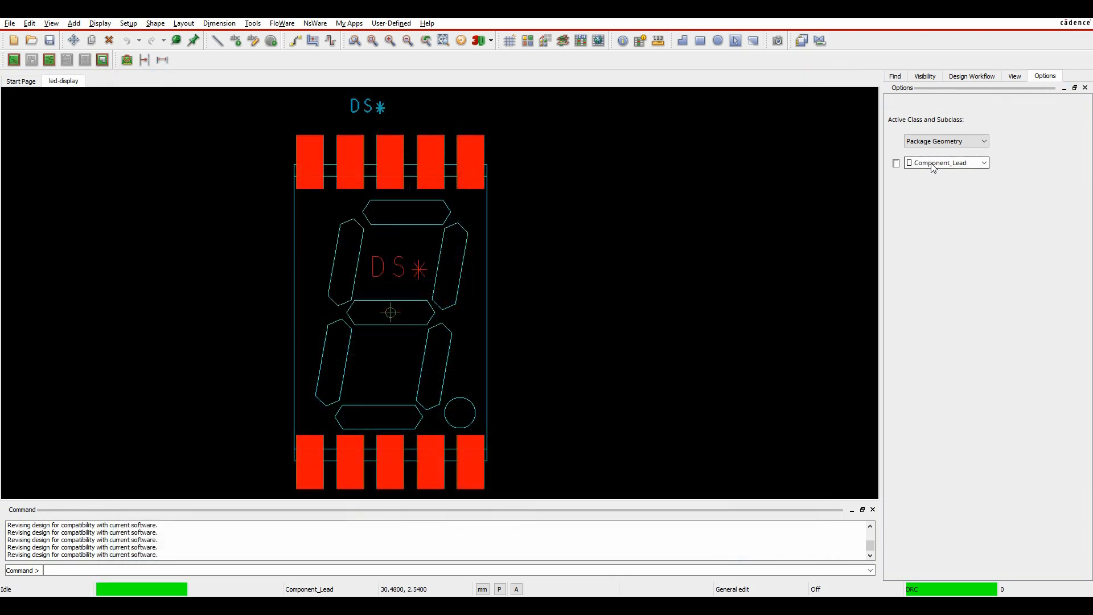
- Choose the Package Geometry class with the Component_Lead subclass and assign yellow as its display color
{"action": "left_click", "coordinate": [934, 165]}
{"action": "left_click", "coordinate": [940, 195]}
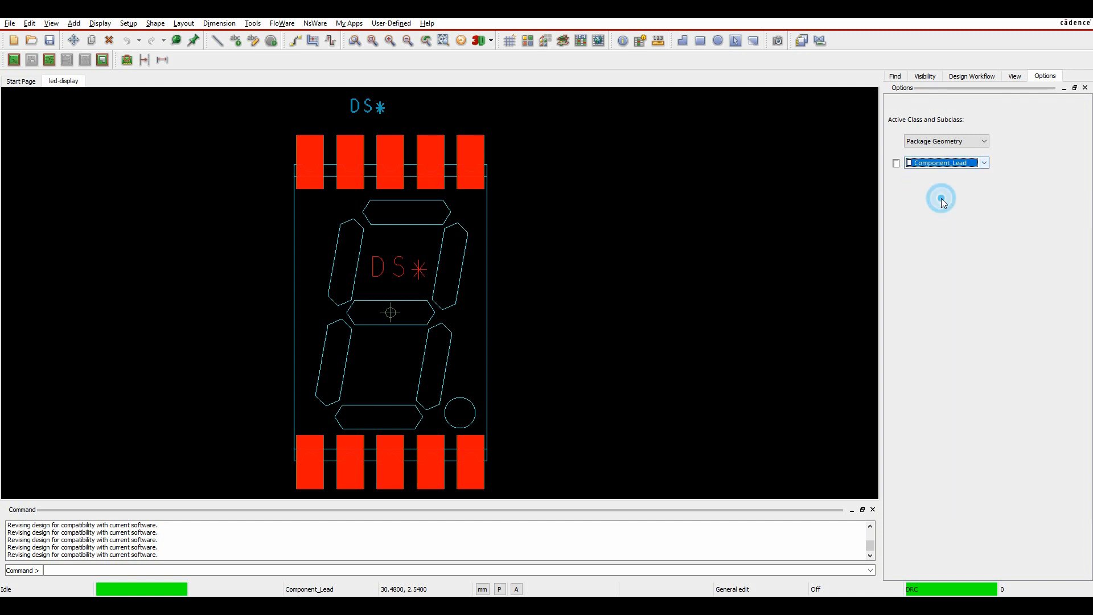
{"action": "left_click", "coordinate": [945, 141]}
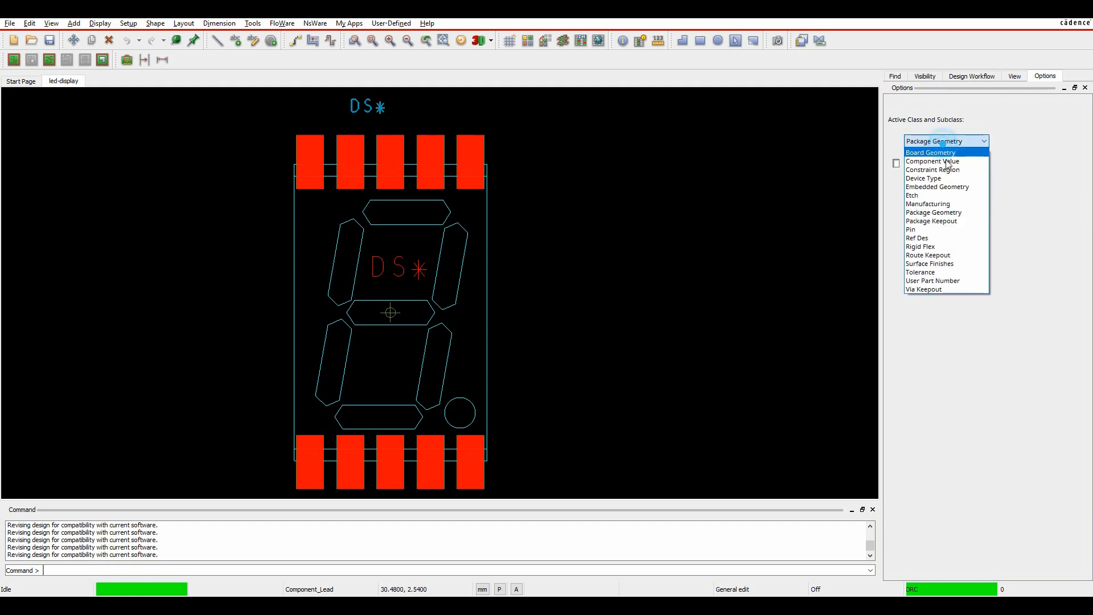
{"action": "left_click", "coordinate": [945, 213]}
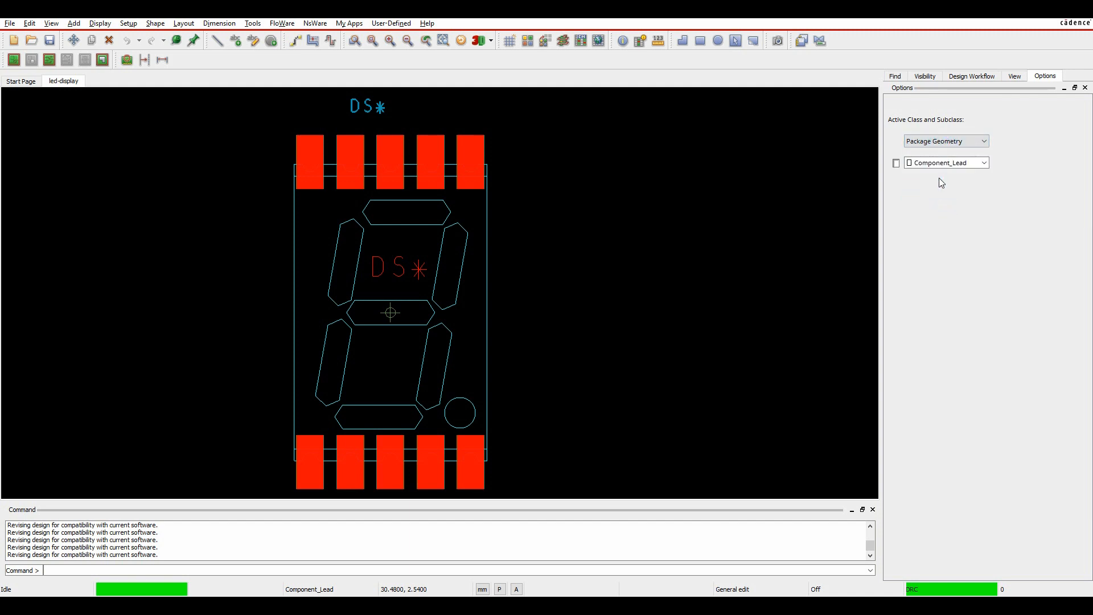
{"action": "left_click", "coordinate": [896, 164]}
{"action": "left_click", "coordinate": [910, 210]}
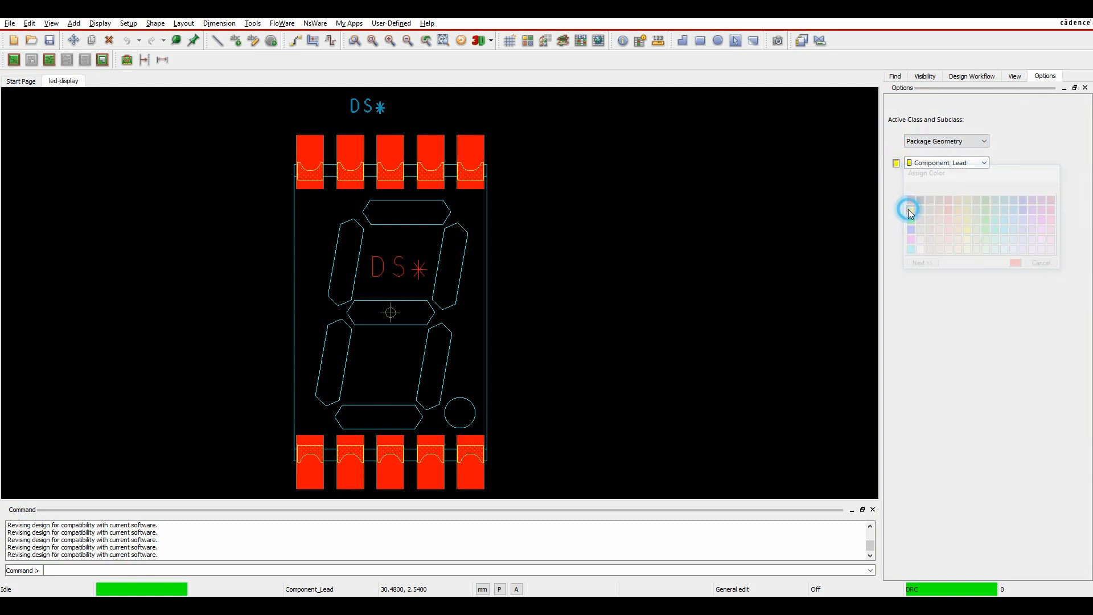
- Examine the concave lead outlines at pins 1 to 5 by temporarily hiding the Top layer pins
{"action": "left_click", "coordinate": [654, 400]}
{"action": "scroll", "coordinate": [294, 472], "scroll_direction": "up", "scroll_amount": 2}
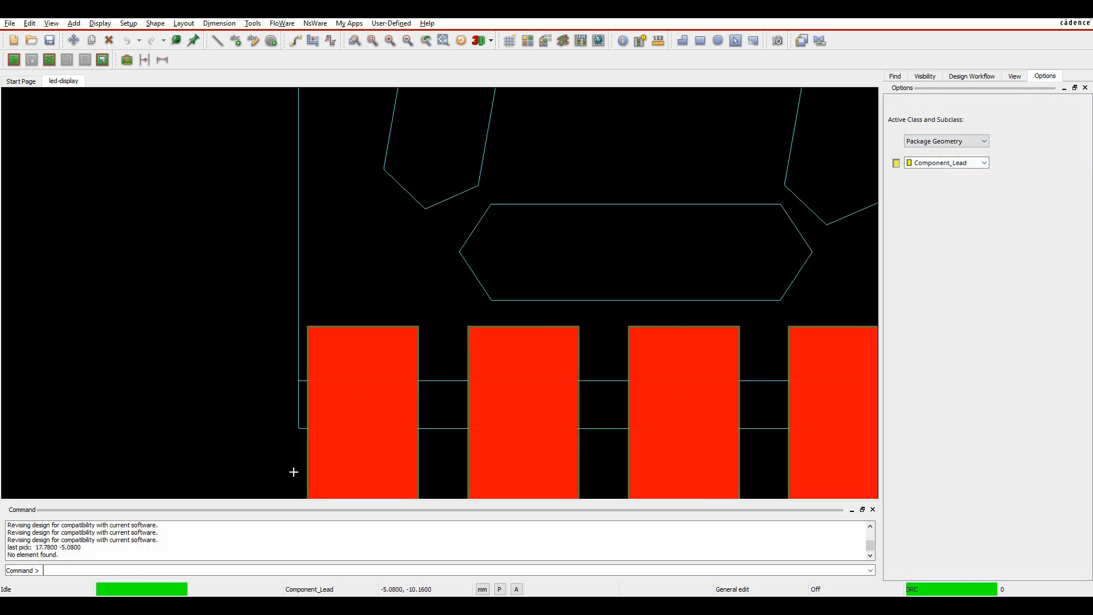
{"action": "scroll", "coordinate": [295, 472], "scroll_direction": "up", "scroll_amount": 1}
{"action": "scroll", "coordinate": [566, 223], "scroll_direction": "down", "scroll_amount": 2}
{"action": "middle_click_drag", "start_coordinate": [655, 391], "coordinate": [410, 445]}
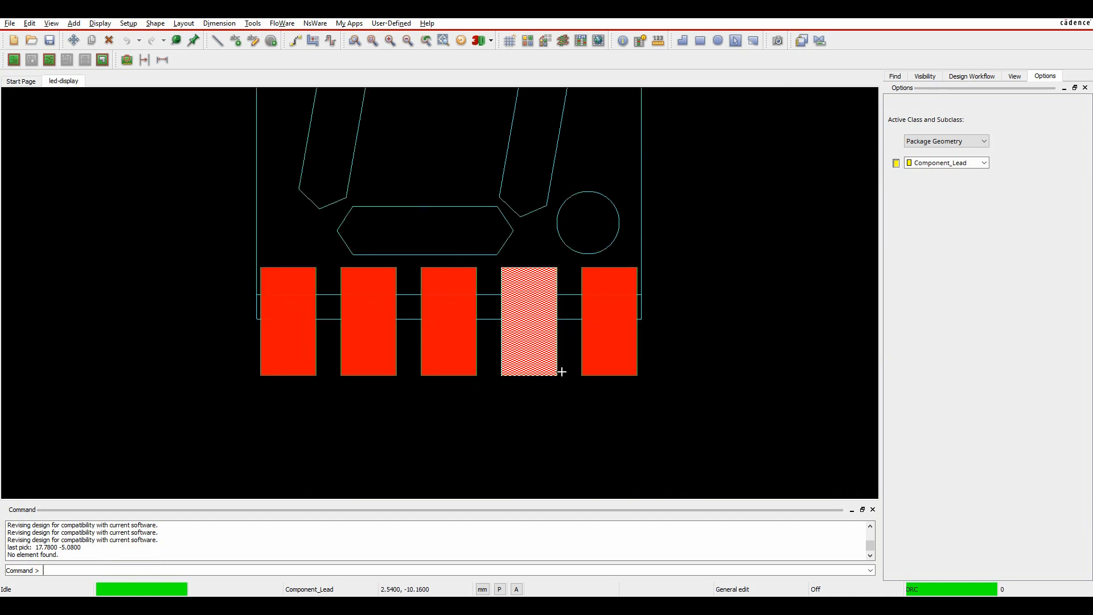
{"action": "left_click", "coordinate": [931, 76]}
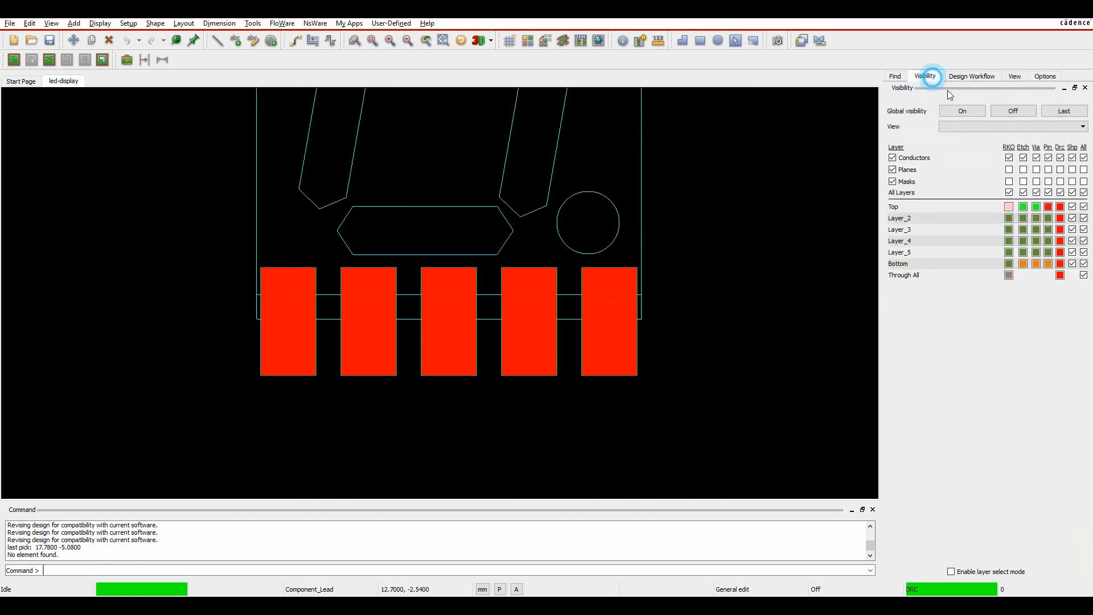
{"action": "left_click", "coordinate": [1049, 207]}
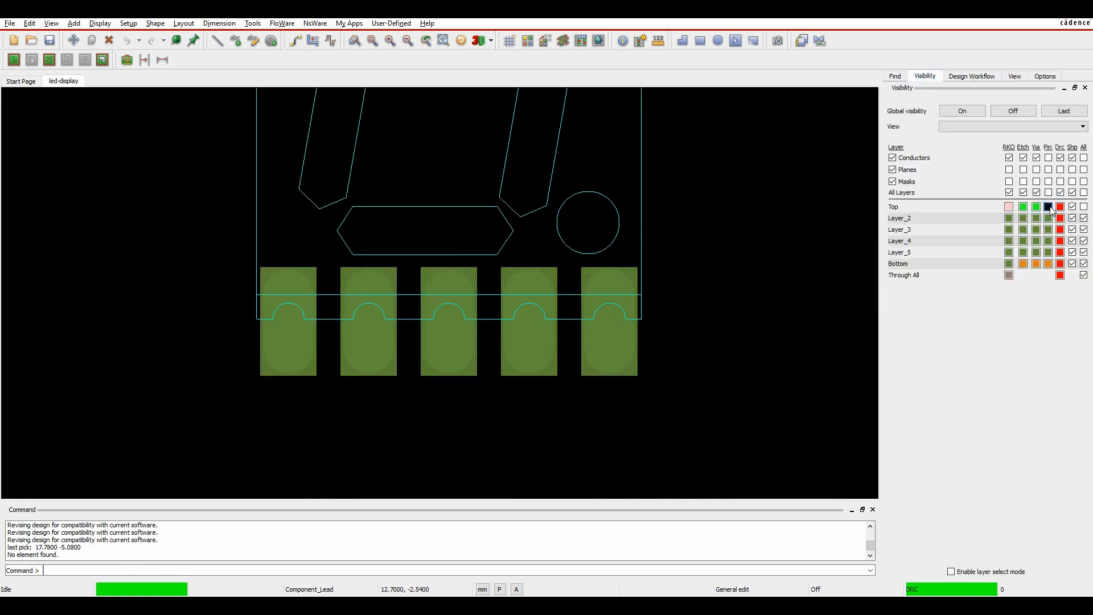
{"action": "left_click", "coordinate": [1048, 207]}
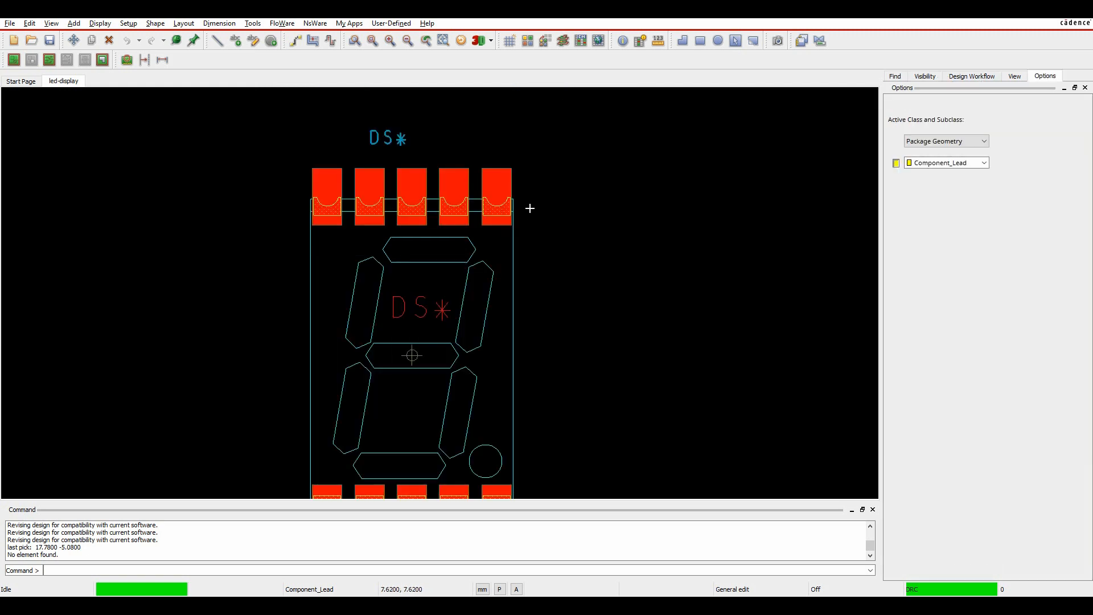